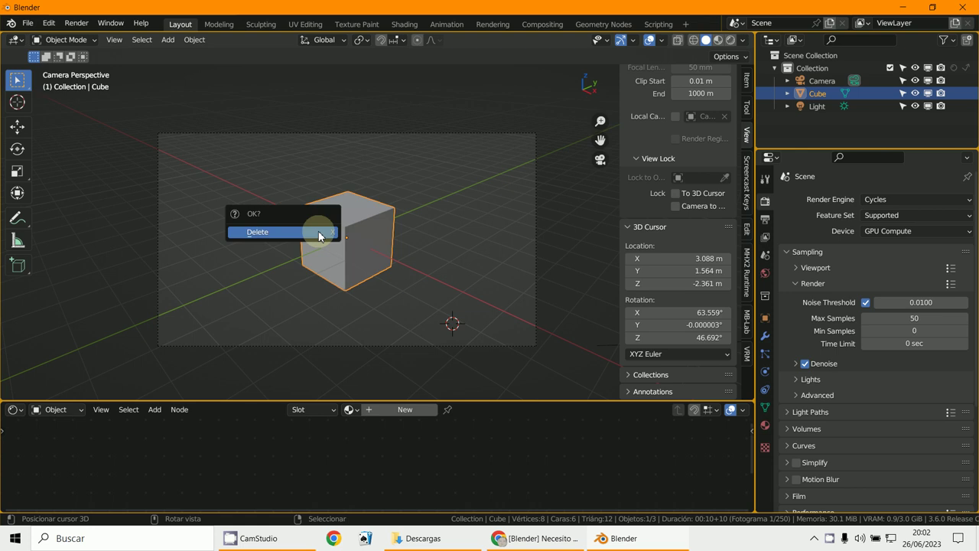
# Delete the default cube and open VRM_282.blend from the Downloads folder.
pyautogui.click(318, 231)
pyautogui.click(28, 24)
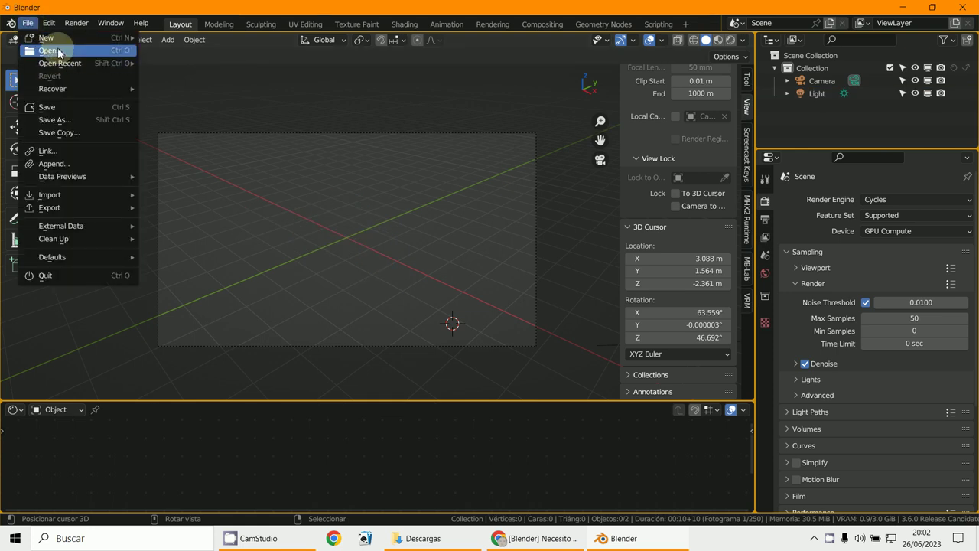
pyautogui.click(172, 40)
pyautogui.click(507, 295)
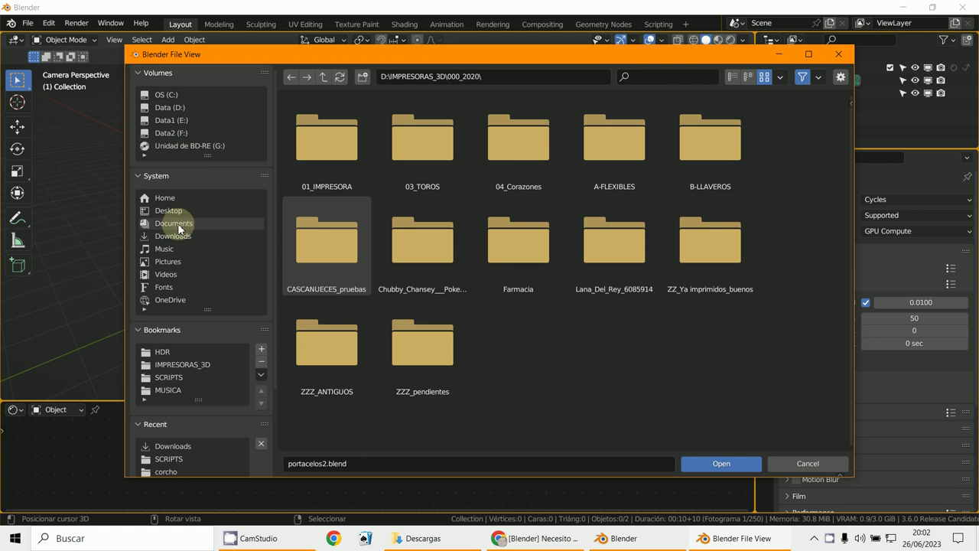
pyautogui.click(176, 235)
pyautogui.doubleClick(322, 142)
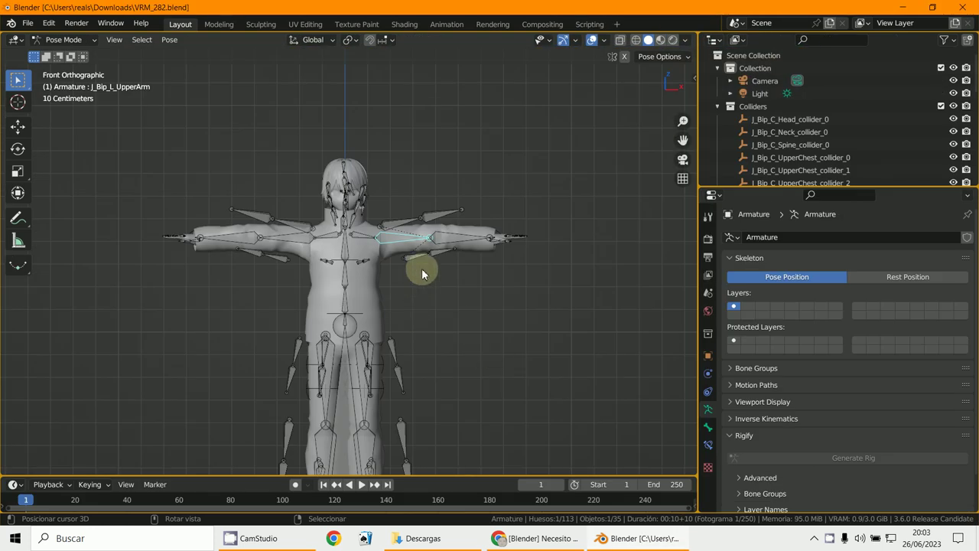
# Select the J_Sec_L_TopsUpperLegBack_01 bone behind the upper leg in the right side view and switch the armature to Edit Mode.
pyautogui.press('KP_3')
pyautogui.scroll(4, 423, 268)
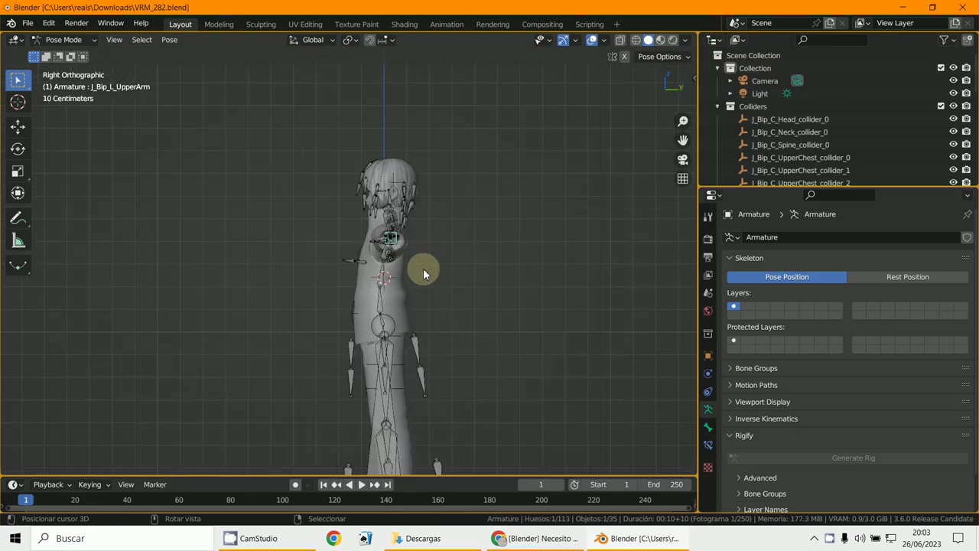
pyautogui.scroll(2, 358, 257)
pyautogui.scroll(-4, 409, 319)
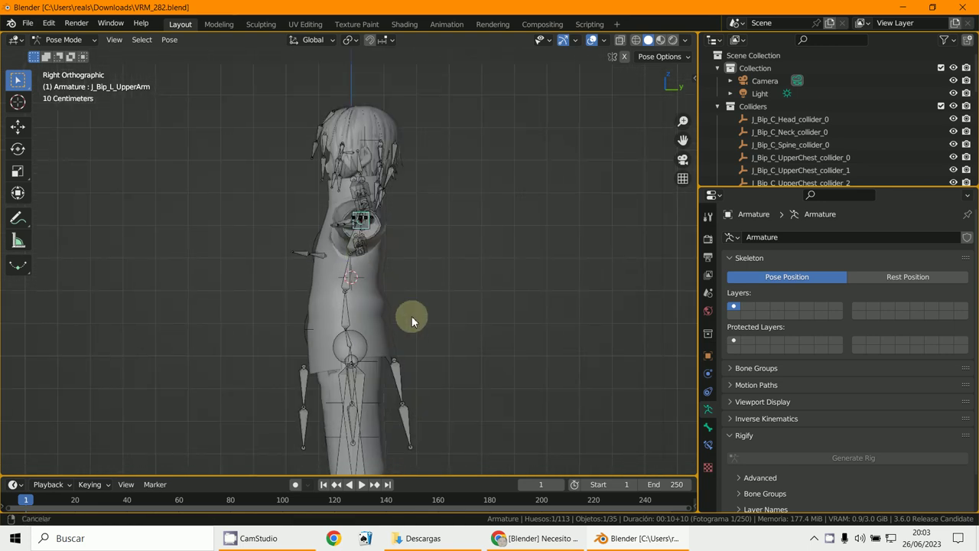
pyautogui.keyDown('shift'); pyautogui.scroll(-3, 409, 306); pyautogui.keyUp('shift')
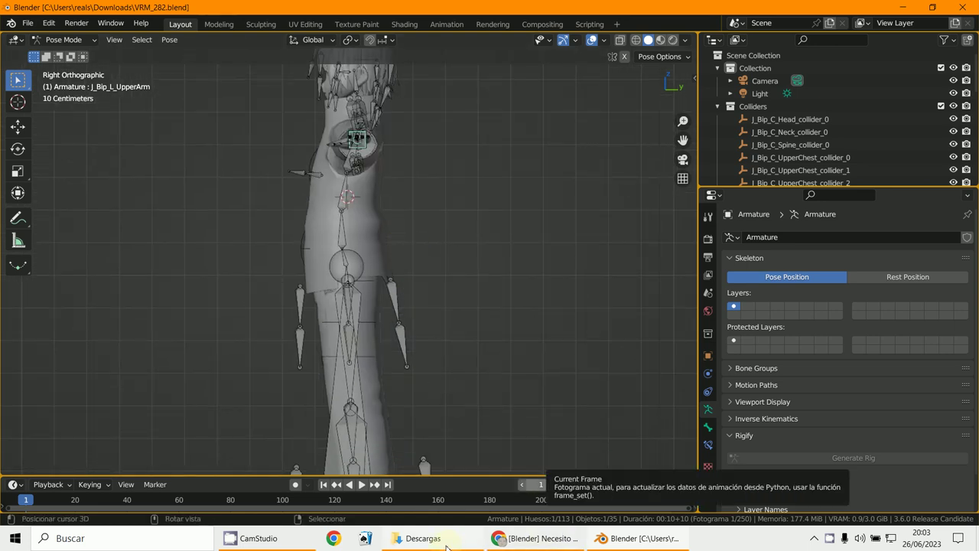
pyautogui.scroll(3, 417, 347)
pyautogui.click(426, 317)
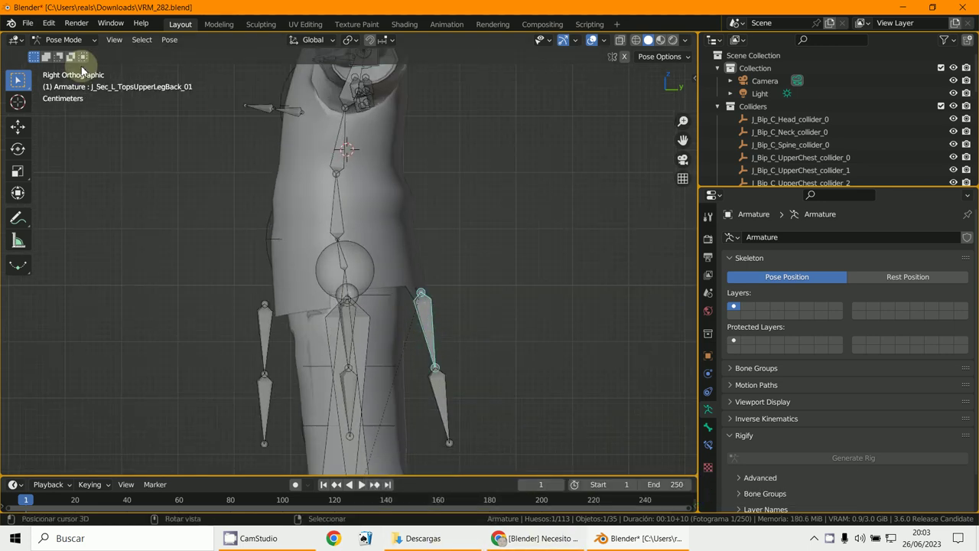
pyautogui.click(61, 39)
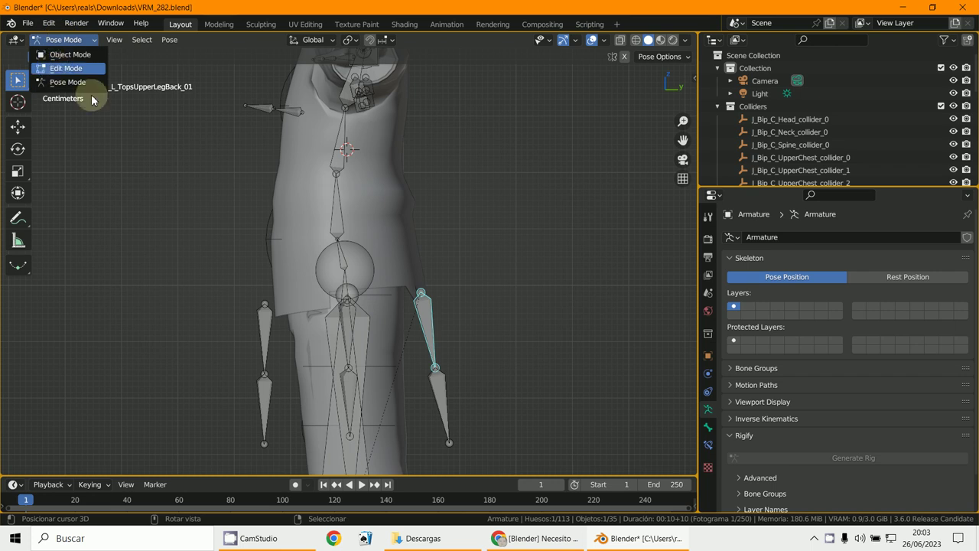
pyautogui.click(66, 68)
# Circle-select the loose clothing bones in front of and behind the legs in the side view and delete them.
pyautogui.scroll(-4, 372, 306)
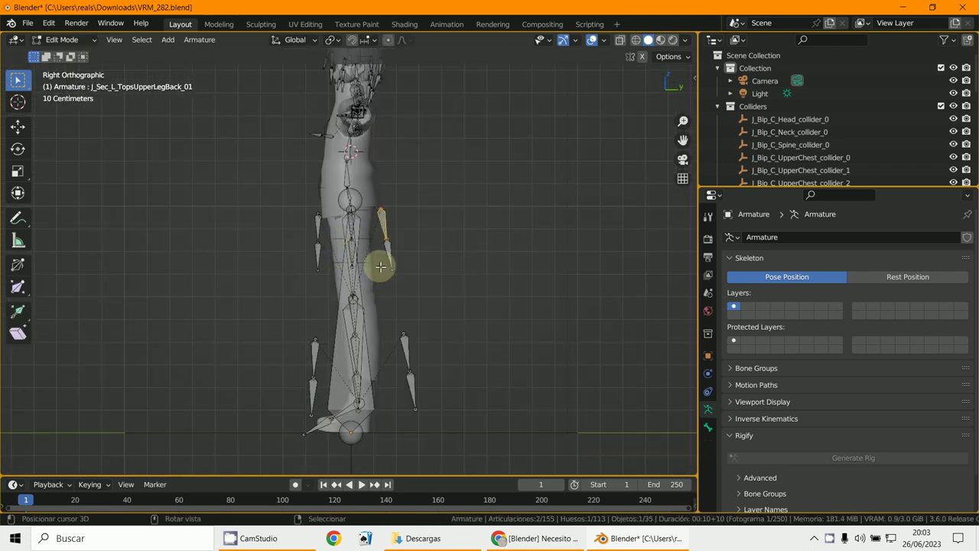
pyautogui.click(397, 258)
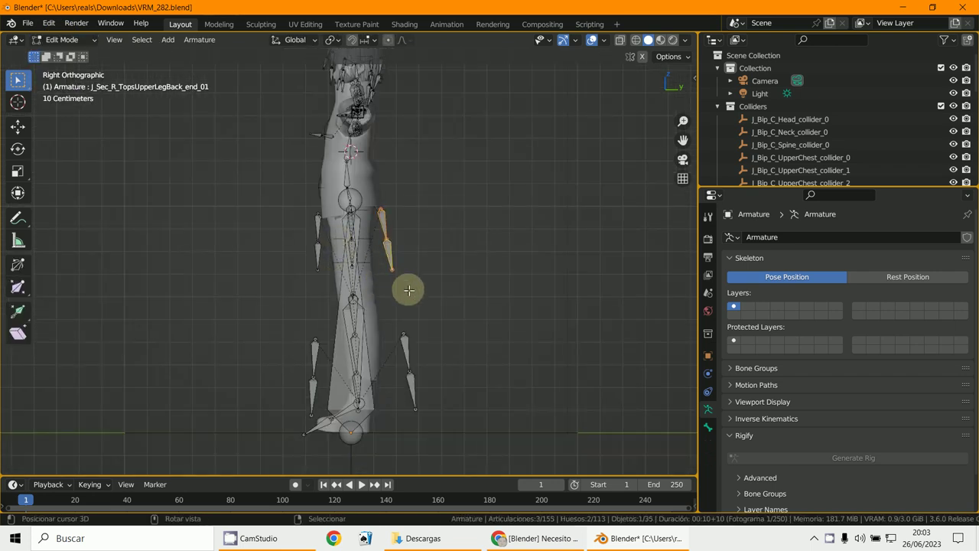
pyautogui.press('c')
pyautogui.moveTo(406, 301)
pyautogui.mouseDown()
pyautogui.moveTo(416, 395)
pyautogui.moveTo(416, 385)
pyautogui.mouseUp()
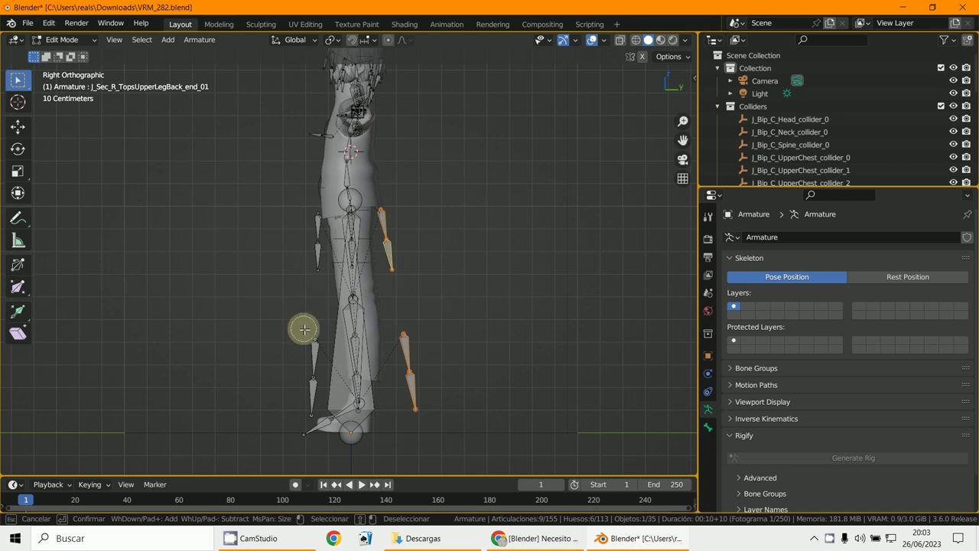
pyautogui.moveTo(304, 329)
pyautogui.mouseDown()
pyautogui.moveTo(311, 390)
pyautogui.moveTo(307, 234)
pyautogui.moveTo(311, 267)
pyautogui.mouseUp()
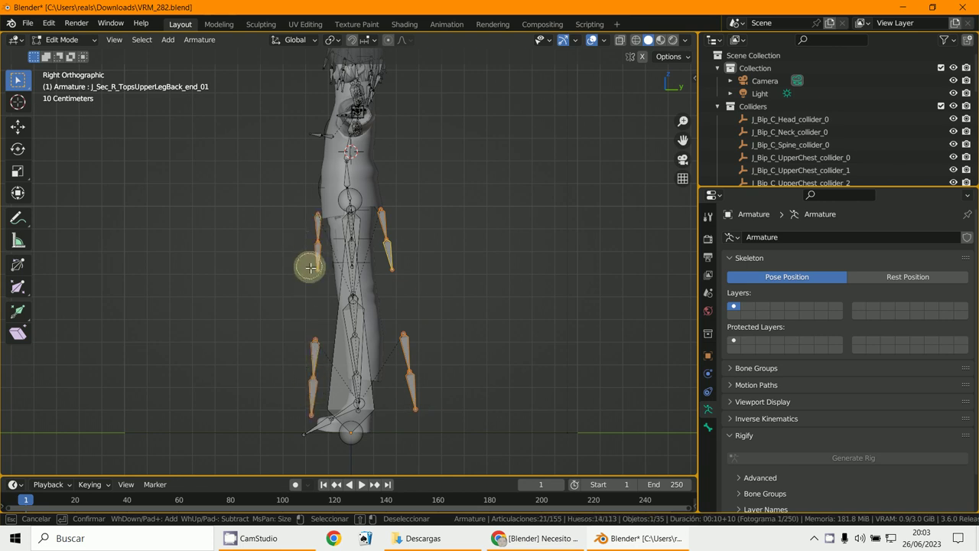
pyautogui.press('Escape')
pyautogui.press('x')
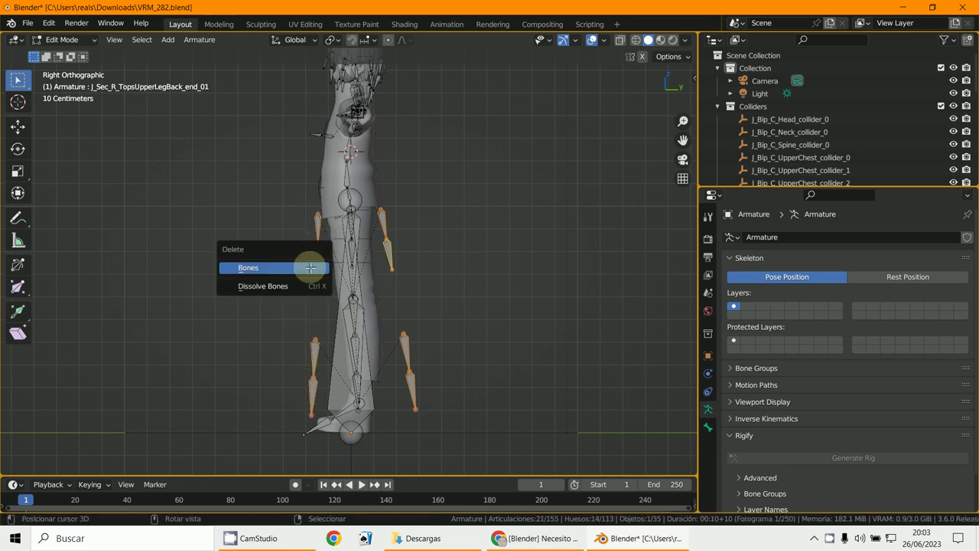
pyautogui.click(306, 270)
# Delete the leftover pair of clothing bones behind the upper leg.
pyautogui.keyDown('shift'); pyautogui.moveTo(383, 234); pyautogui.dragTo(388, 305, button='middle'); pyautogui.keyUp('shift')
pyautogui.keyDown('shift'); pyautogui.click(390, 279); pyautogui.keyUp('shift')
pyautogui.press('x')
pyautogui.click(383, 277)
# Delete the TopsUpperArm sleeve bones above and below both arms, working from the front view.
pyautogui.press('KP_1')
pyautogui.scroll(2, 387, 304)
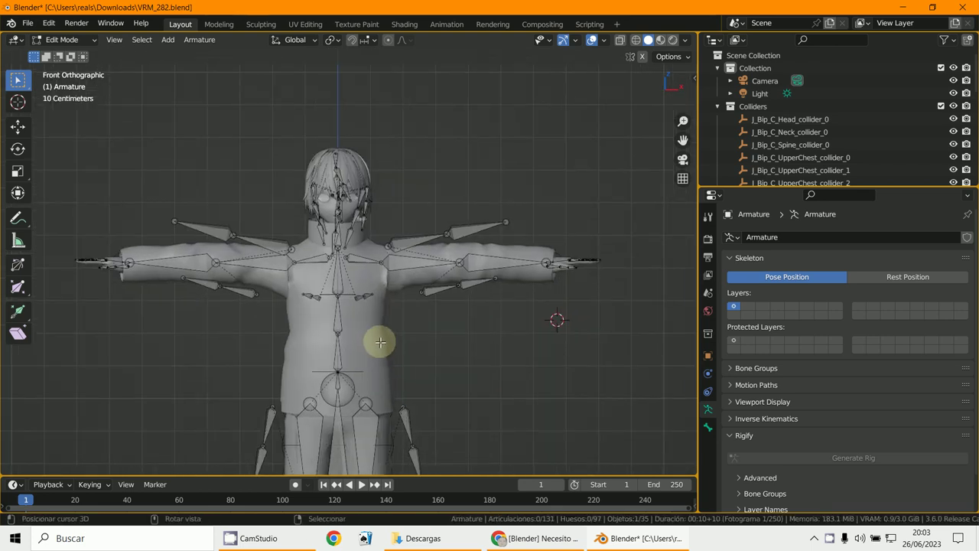
pyautogui.click(457, 231)
pyautogui.keyDown('shift'); pyautogui.click(463, 231); pyautogui.keyUp('shift')
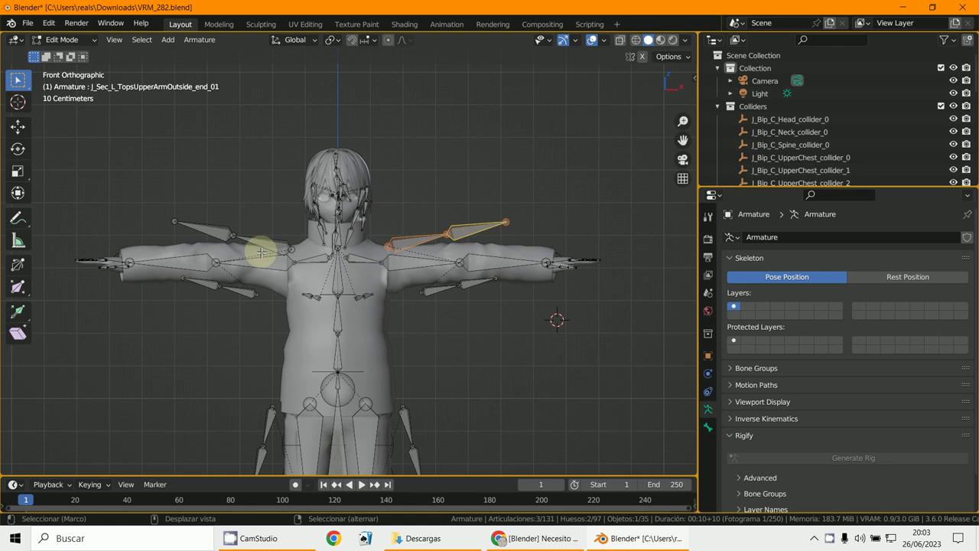
pyautogui.keyDown('shift'); pyautogui.click(265, 243); pyautogui.keyUp('shift')
pyautogui.keyDown('shift'); pyautogui.click(216, 230); pyautogui.keyUp('shift')
pyautogui.keyDown('shift'); pyautogui.click(222, 285); pyautogui.keyUp('shift')
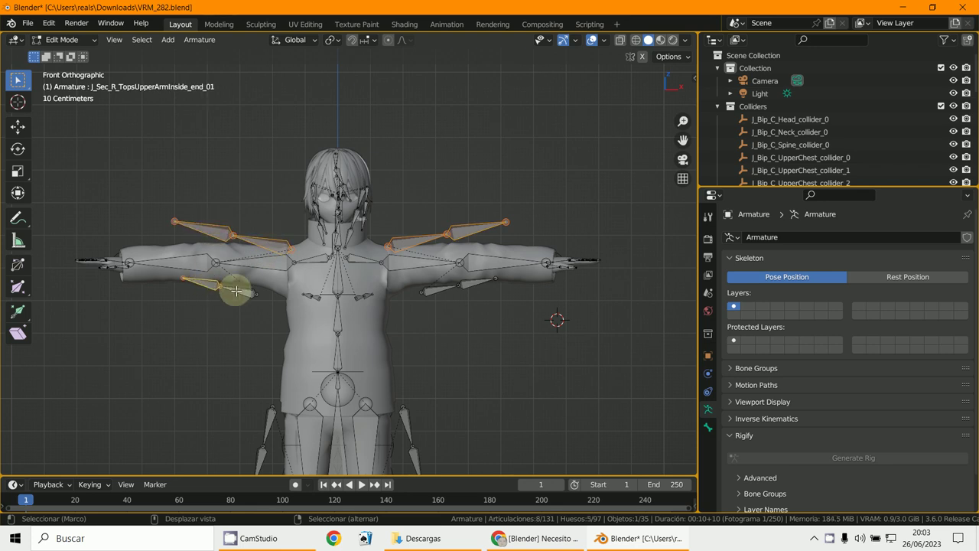
pyautogui.keyDown('shift'); pyautogui.click(443, 291); pyautogui.keyUp('shift')
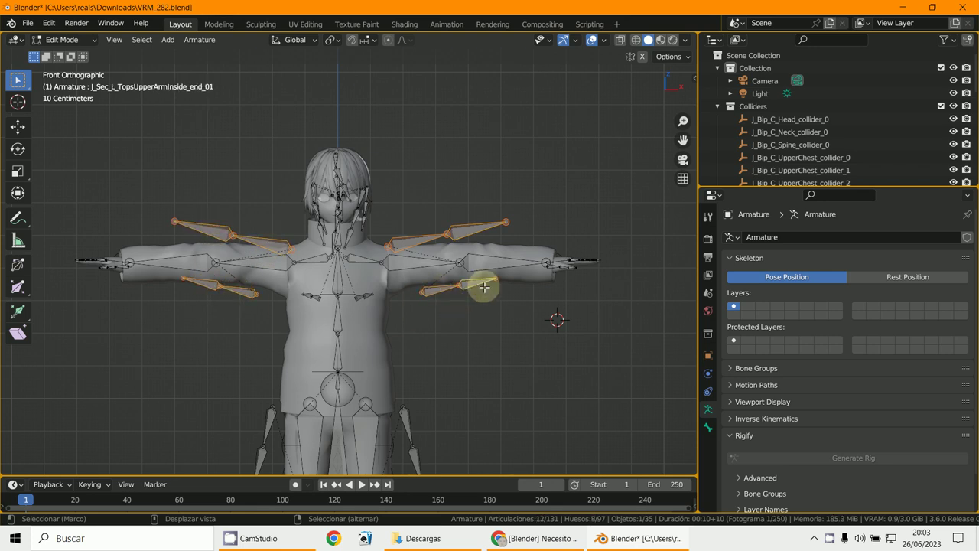
pyautogui.press('x')
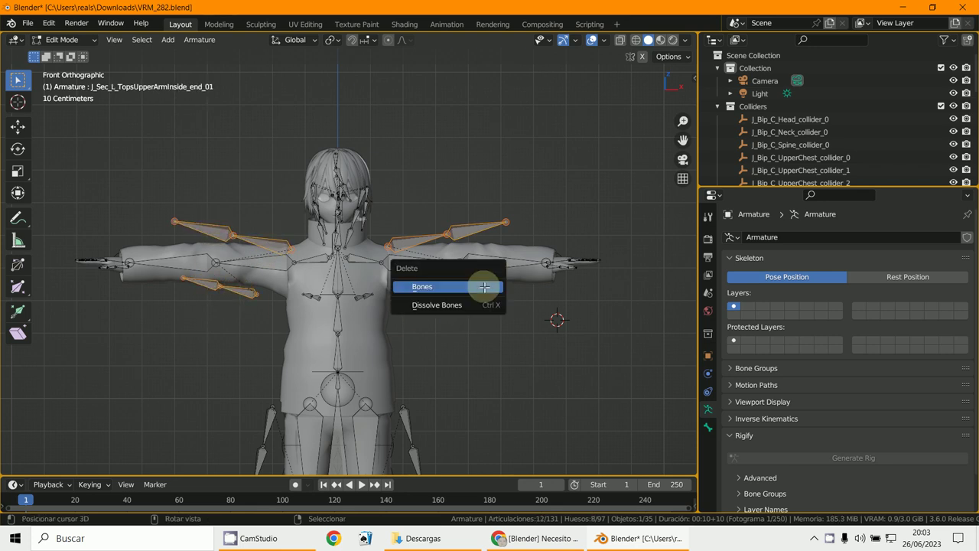
pyautogui.click(485, 287)
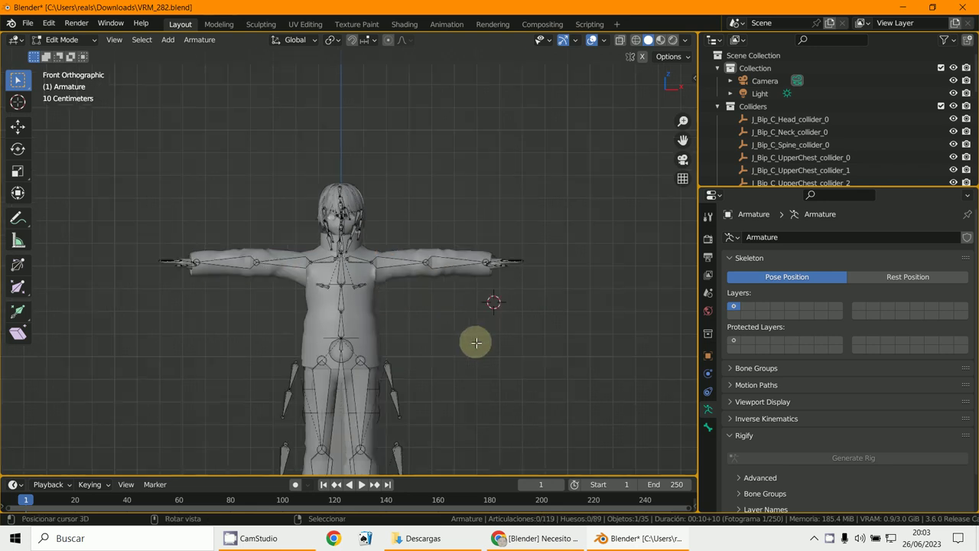
# Delete the TopsUpperLegSide and CoatSkirtSide bones hanging outside both legs.
pyautogui.keyDown('shift'); pyautogui.scroll(-6, 489, 229); pyautogui.keyUp('shift')
pyautogui.click(428, 225)
pyautogui.keyDown('shift'); pyautogui.click(429, 263); pyautogui.keyUp('shift')
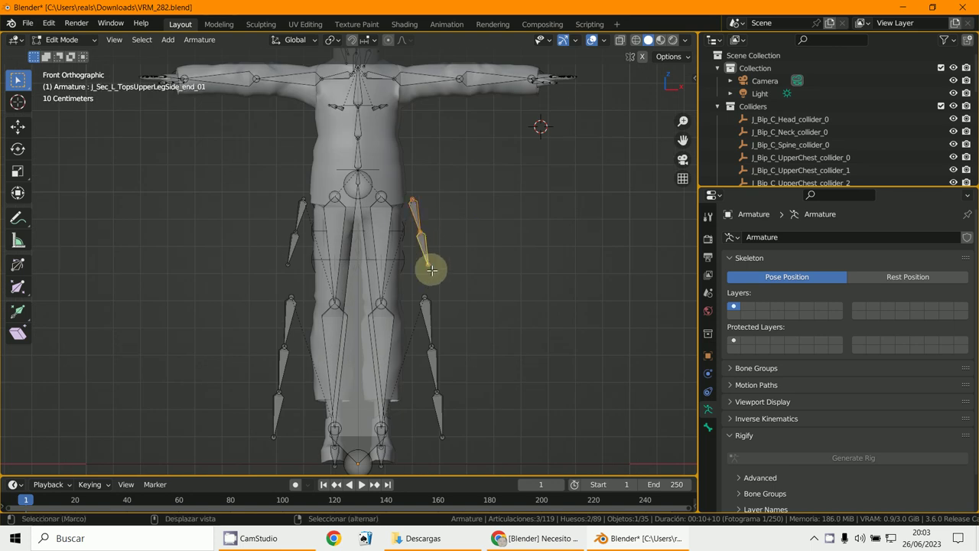
pyautogui.keyDown('shift'); pyautogui.click(426, 313); pyautogui.keyUp('shift')
pyautogui.keyDown('shift'); pyautogui.click(433, 375); pyautogui.keyUp('shift')
pyautogui.keyDown('shift'); pyautogui.click(430, 325); pyautogui.keyUp('shift')
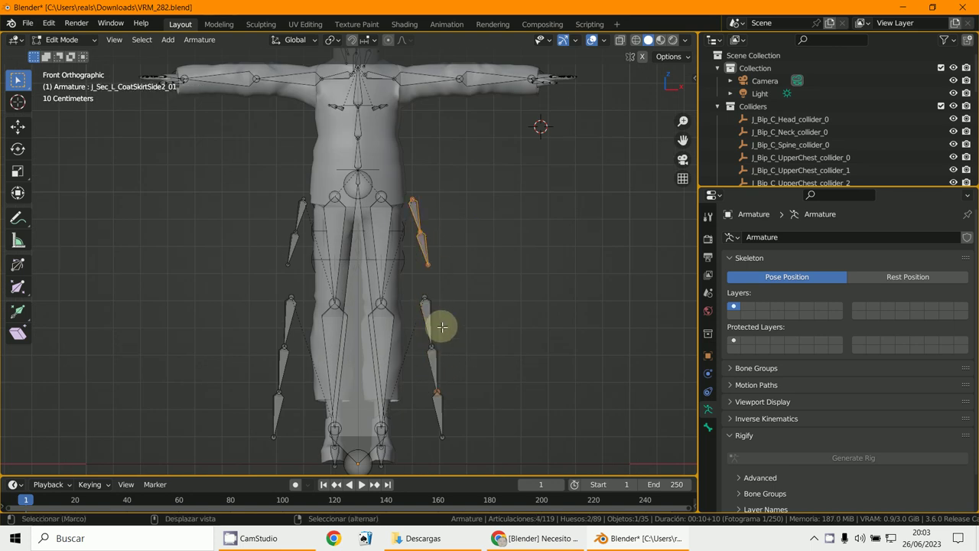
pyautogui.keyDown('shift'); pyautogui.click(437, 402); pyautogui.keyUp('shift')
pyautogui.keyDown('shift'); pyautogui.click(429, 329); pyautogui.keyUp('shift')
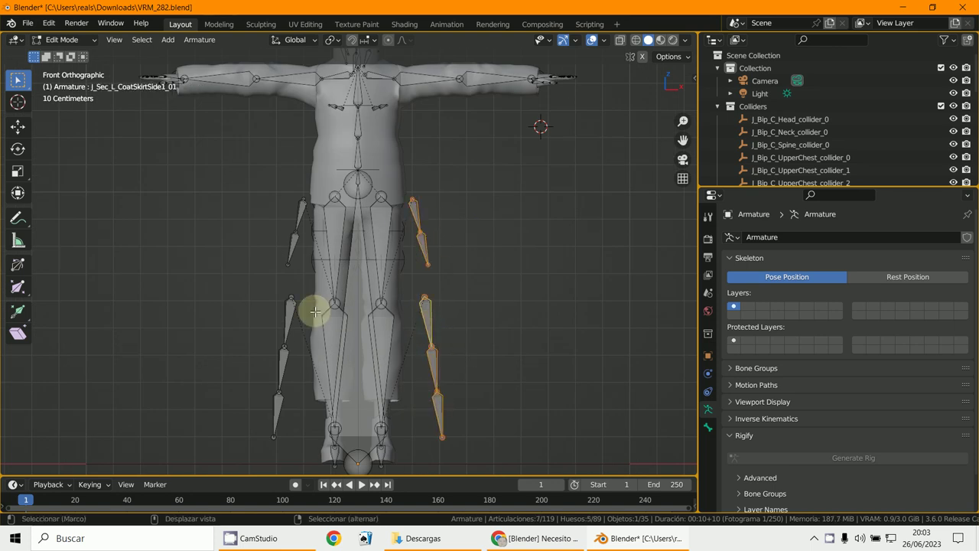
pyautogui.keyDown('shift'); pyautogui.click(287, 328); pyautogui.keyUp('shift')
pyautogui.keyDown('shift'); pyautogui.click(279, 376); pyautogui.keyUp('shift')
pyautogui.keyDown('shift'); pyautogui.click(278, 387); pyautogui.keyUp('shift')
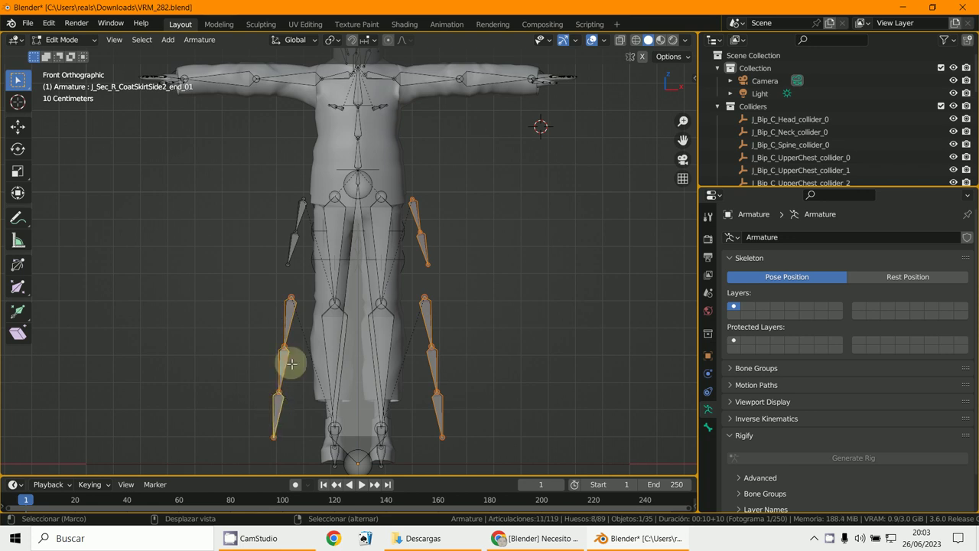
pyautogui.keyDown('shift'); pyautogui.click(292, 248); pyautogui.keyUp('shift')
pyautogui.keyDown('shift'); pyautogui.click(303, 217); pyautogui.keyUp('shift')
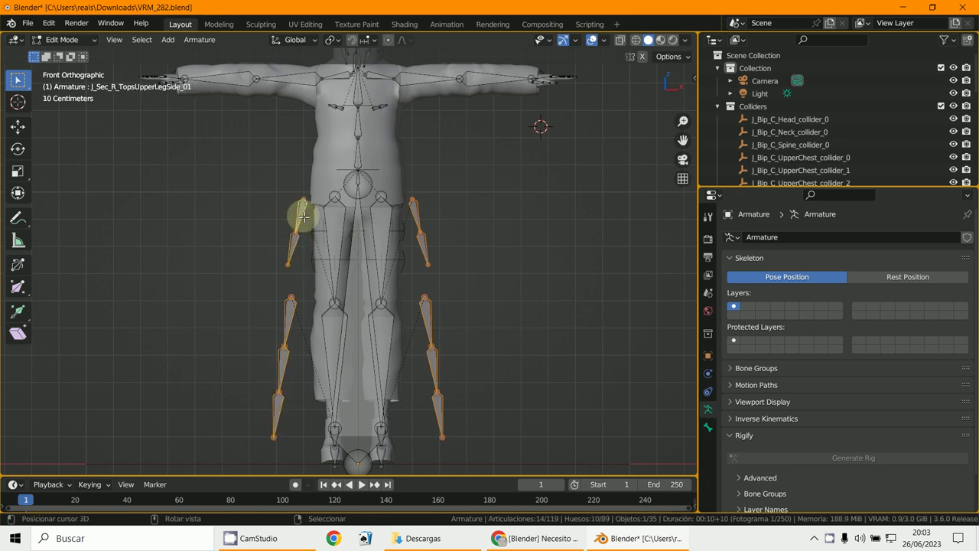
pyautogui.press('x')
pyautogui.click(303, 218)
# Set the armature's viewport display type to Stick.
pyautogui.scroll(-5, 435, 248)
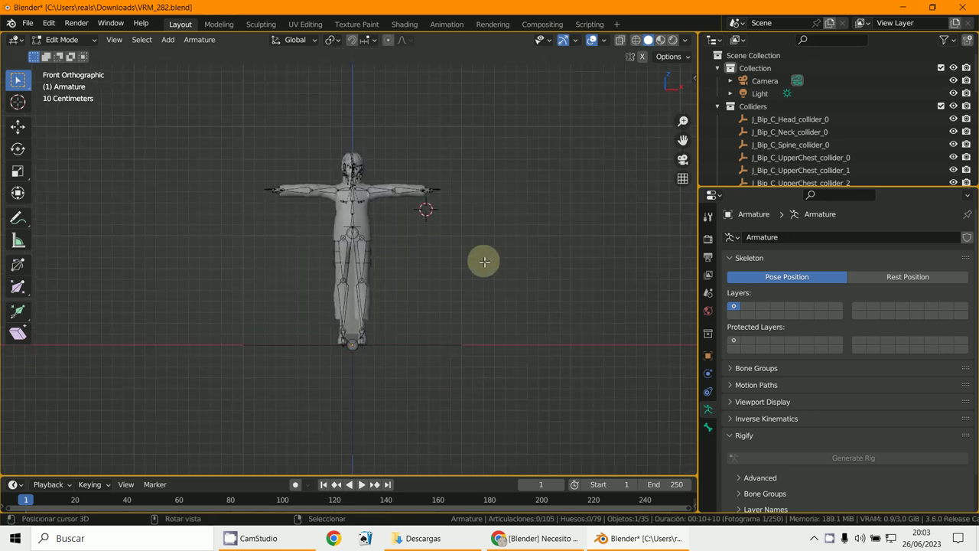
pyautogui.moveTo(484, 262); pyautogui.dragTo(483, 306, button='middle')
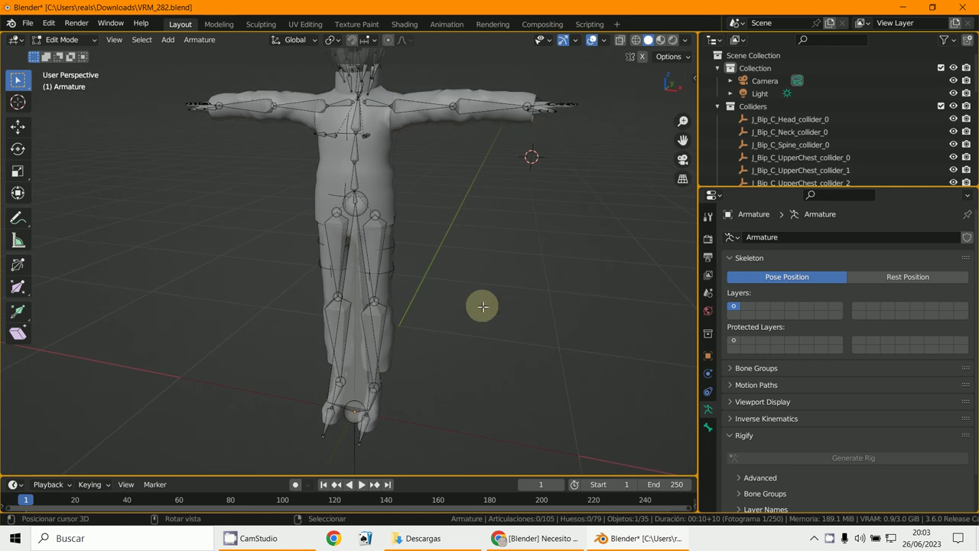
pyautogui.click(369, 358)
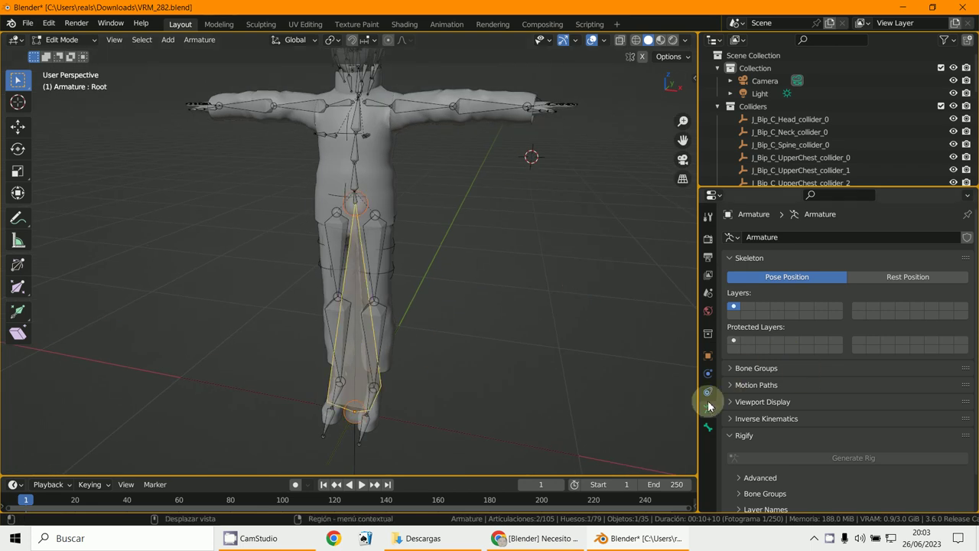
pyautogui.scroll(-2, 780, 333)
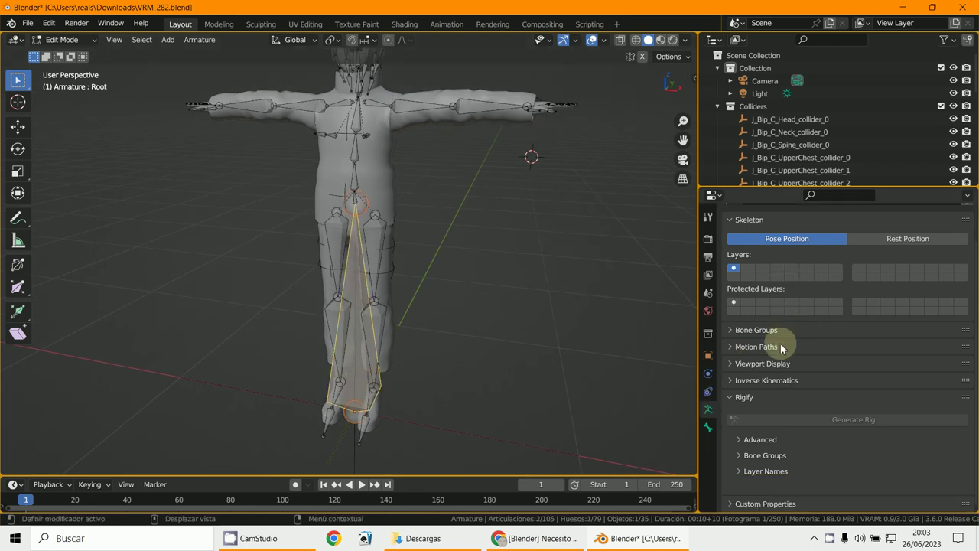
pyautogui.click(731, 398)
pyautogui.click(741, 403)
pyautogui.scroll(-3, 746, 398)
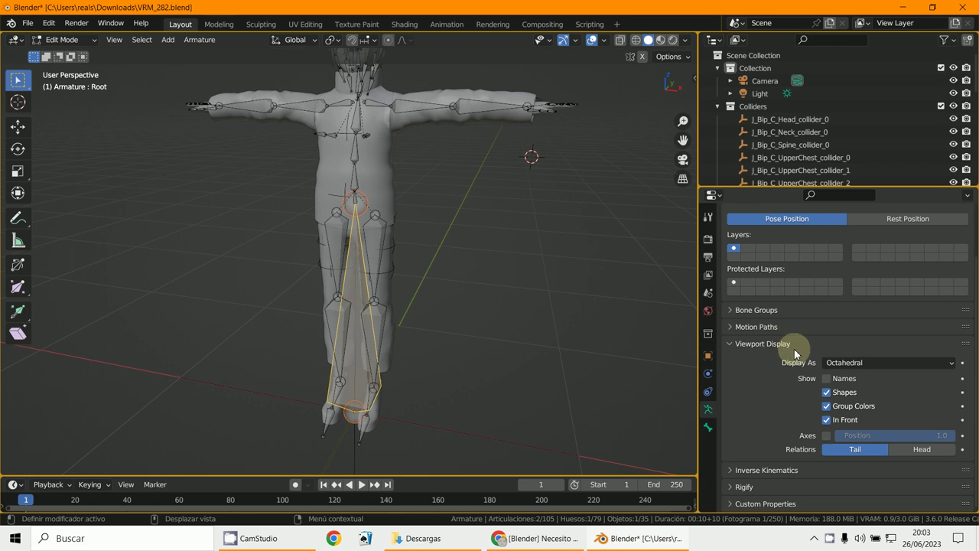
pyautogui.click(847, 364)
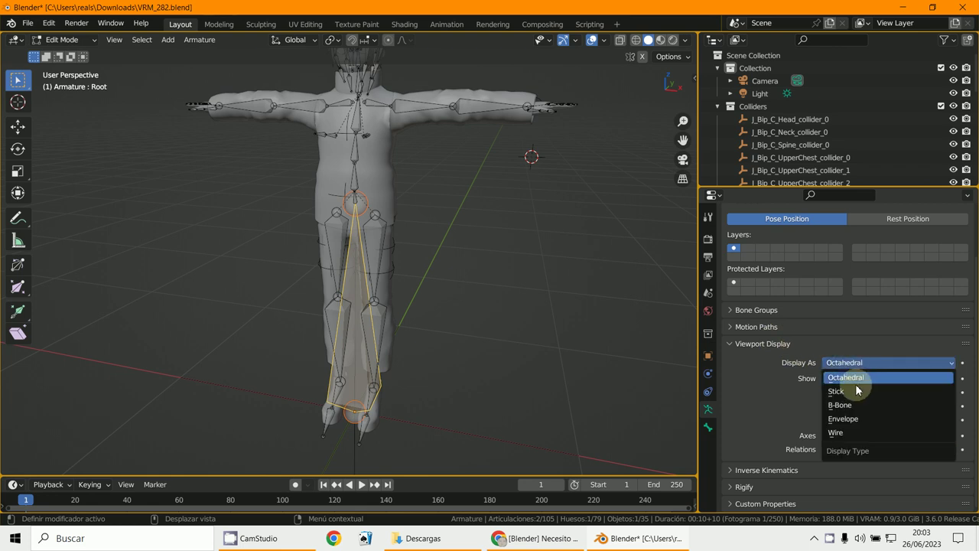
pyautogui.click(857, 390)
# Show the character in Material Preview shading from the front orthographic view.
pyautogui.moveTo(608, 309)
pyautogui.mouseDown(button='middle')
pyautogui.moveTo(505, 267)
pyautogui.moveTo(561, 265)
pyautogui.moveTo(529, 263)
pyautogui.moveTo(539, 261)
pyautogui.mouseUp(button='middle')
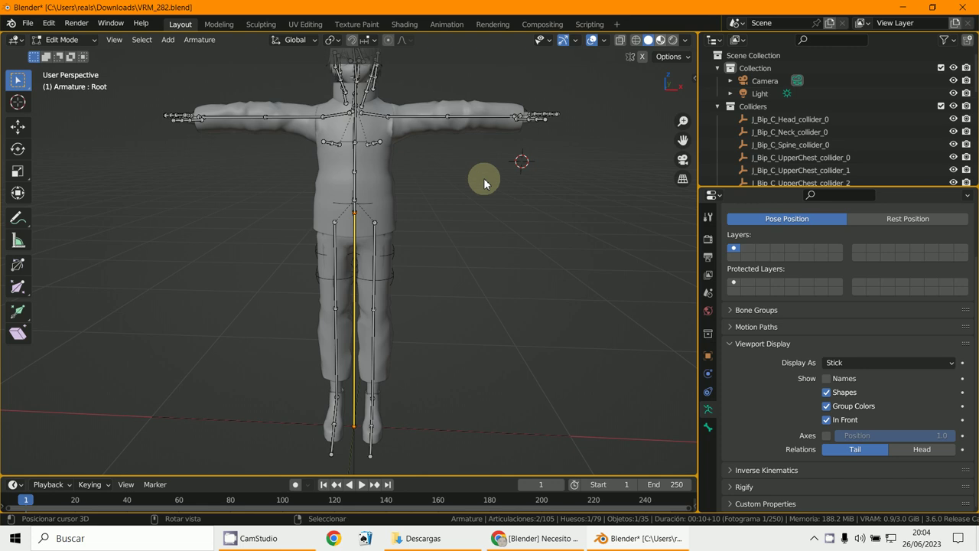
pyautogui.press('z')
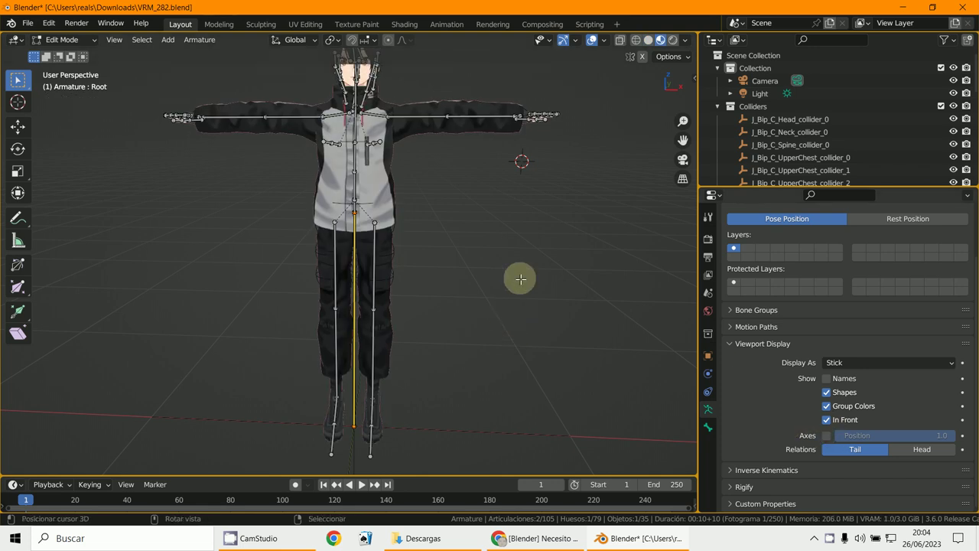
pyautogui.press('KP_1')
# Select the J_Bip_L_UpperArm bone and switch the armature to Pose Mode.
pyautogui.keyDown('ctrl'); pyautogui.moveTo(457, 268); pyautogui.dragTo(436, 357, button='middle'); pyautogui.keyUp('ctrl')
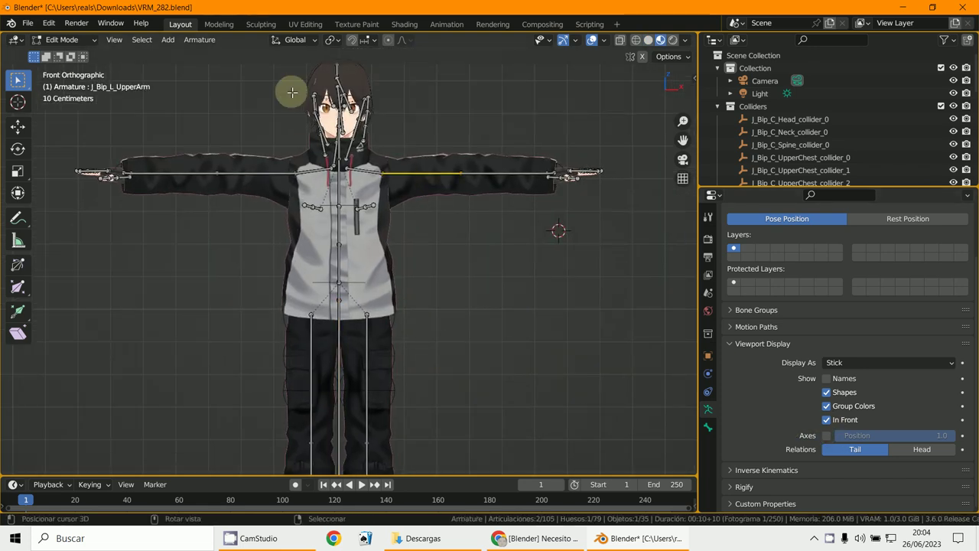
pyautogui.click(62, 40)
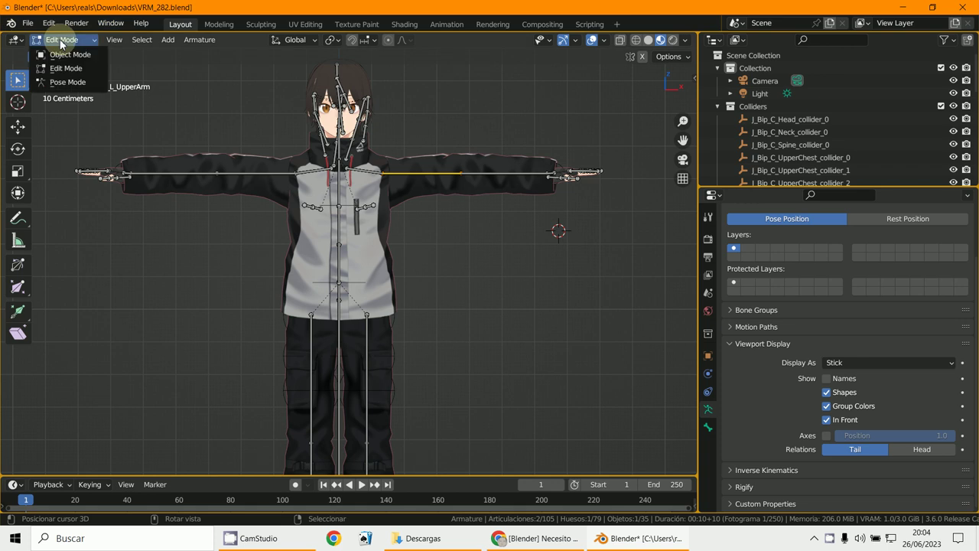
pyautogui.click(68, 82)
pyautogui.keyDown('shift'); pyautogui.moveTo(383, 200); pyautogui.dragTo(391, 236, button='middle'); pyautogui.keyUp('shift')
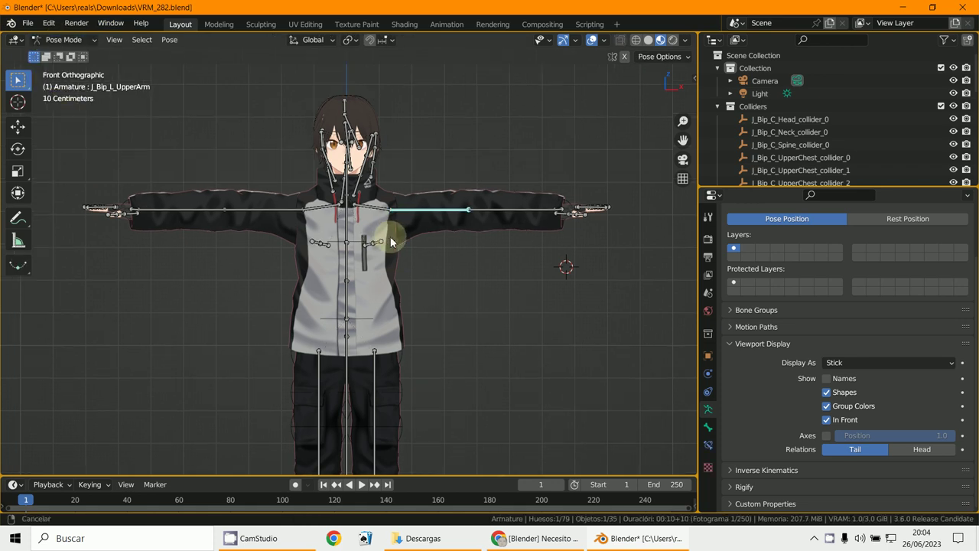
# Enlarge the Timeline area beneath the 3D viewport, keeping it as a Timeline.
pyautogui.press('a')
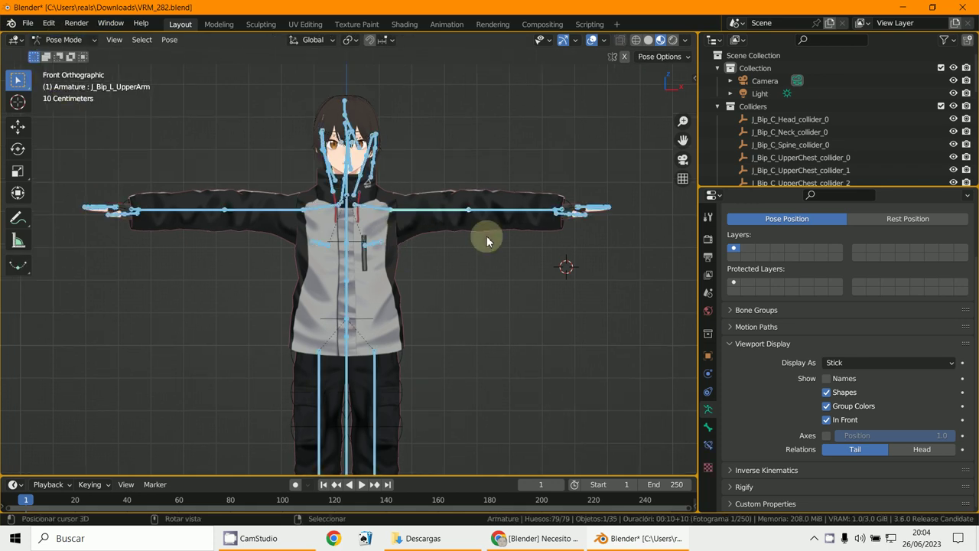
pyautogui.click(451, 229)
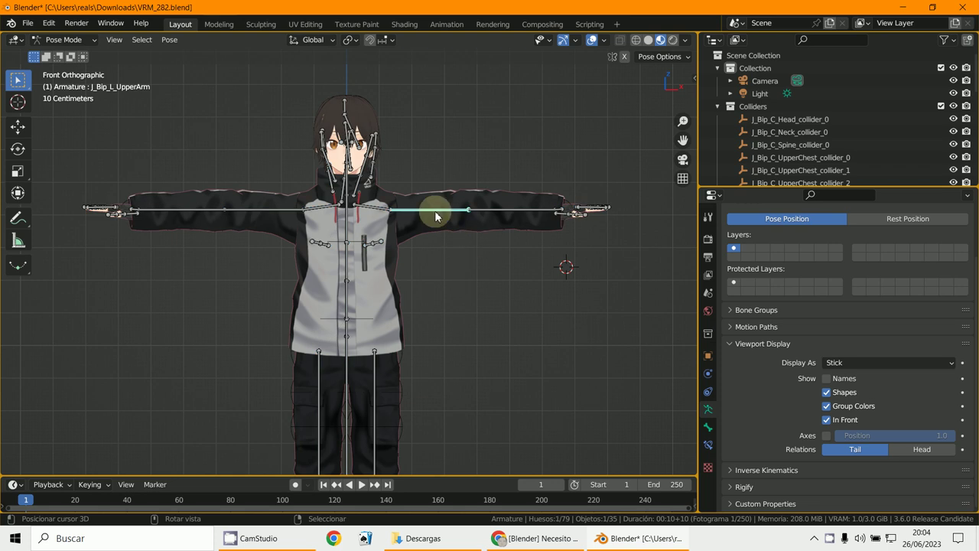
pyautogui.moveTo(142, 475); pyautogui.dragTo(115, 388)
pyautogui.click(16, 396)
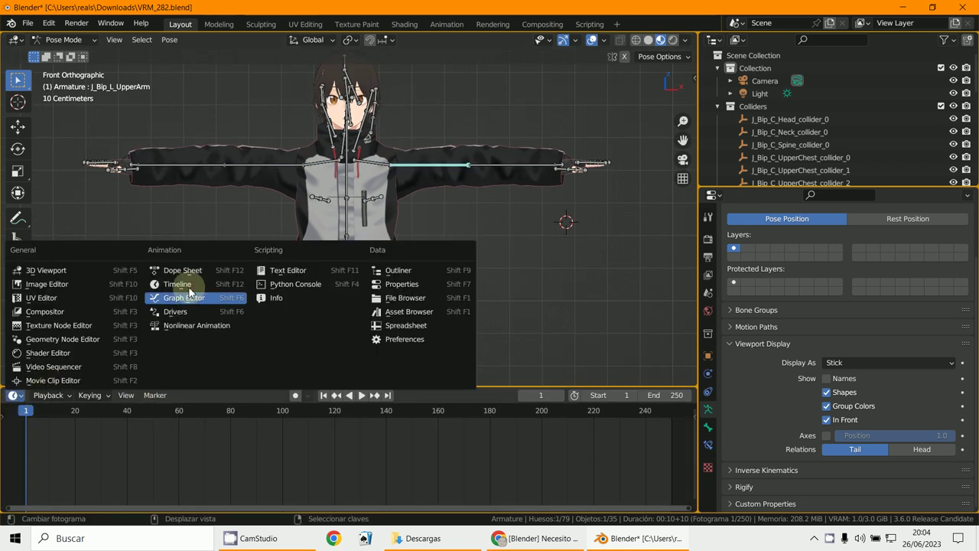
pyautogui.click(183, 283)
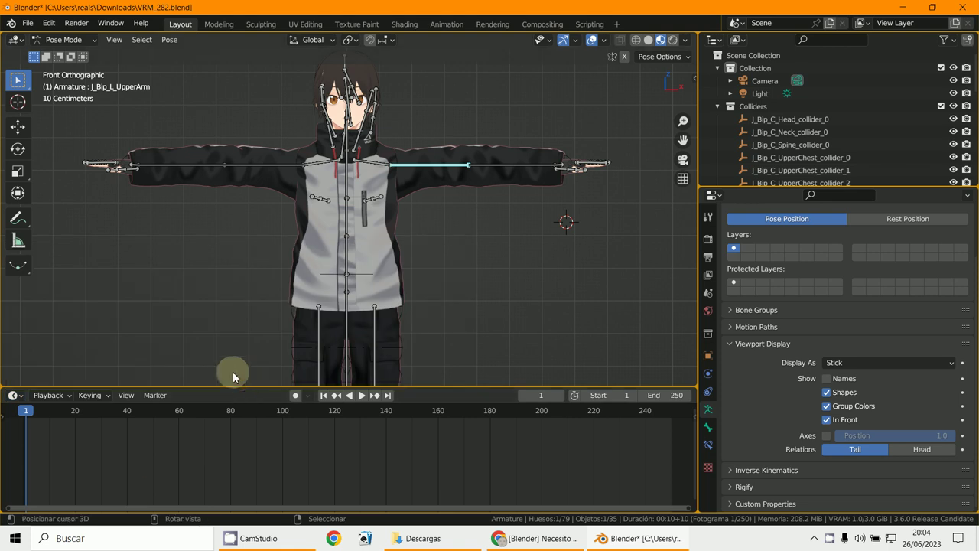
pyautogui.moveTo(230, 387); pyautogui.dragTo(230, 404)
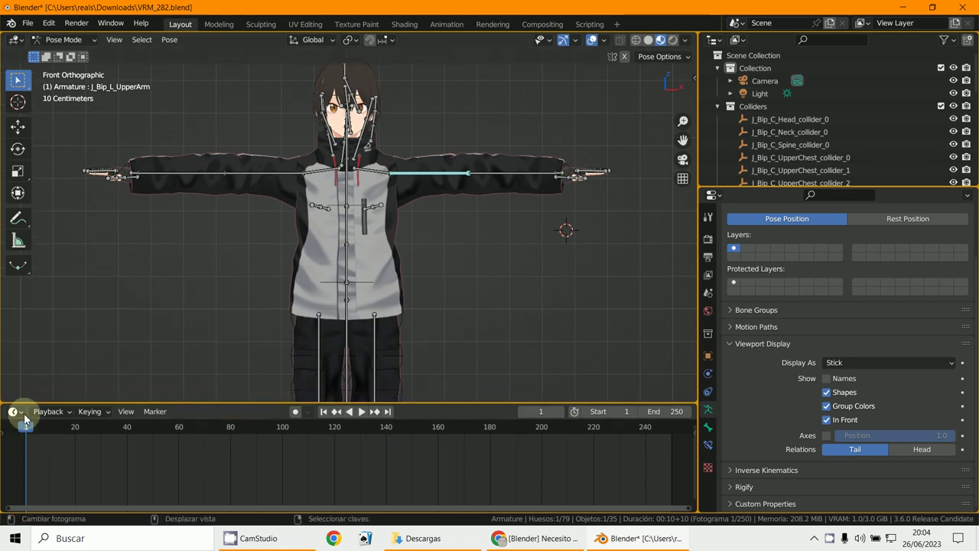
pyautogui.scroll(-2, 528, 474)
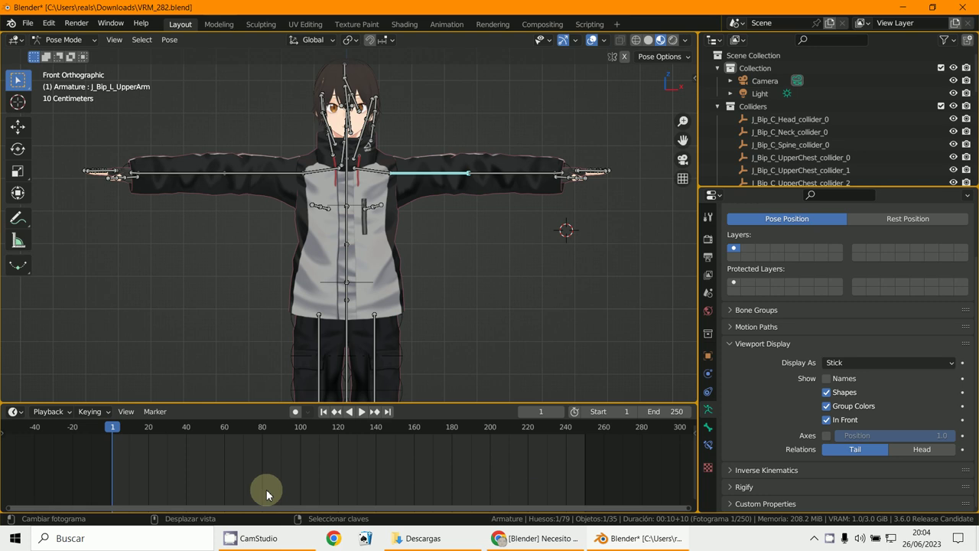
pyautogui.click(664, 412)
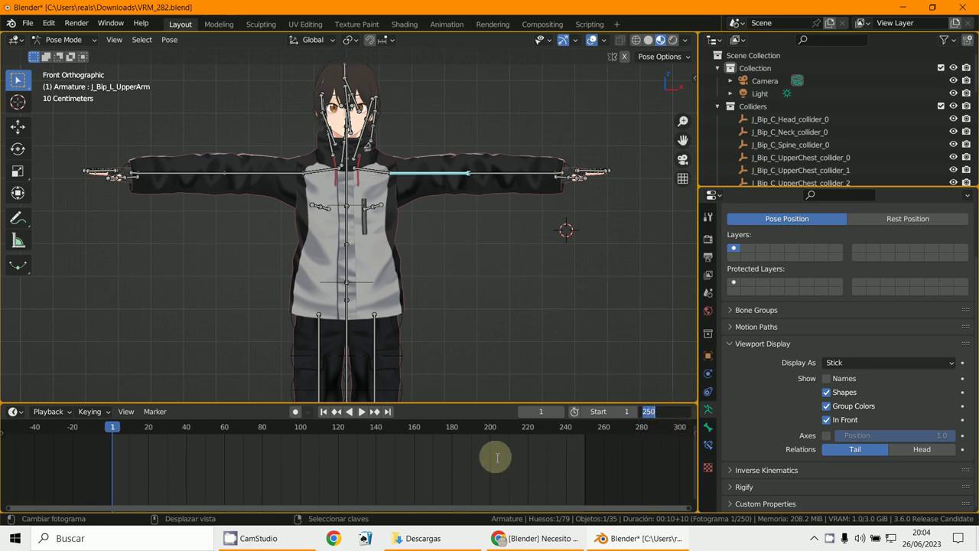
pyautogui.moveTo(231, 457); pyautogui.dragTo(276, 459, button='middle')
# Select all bones of the armature and insert a Rotation keyframe at frame 1.
pyautogui.click(388, 228)
pyautogui.press('a')
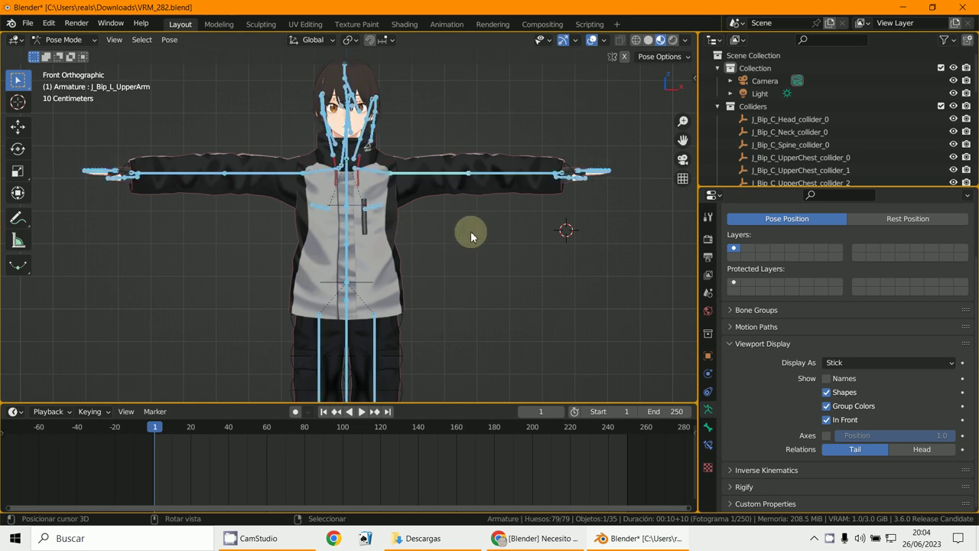
pyautogui.press('i')
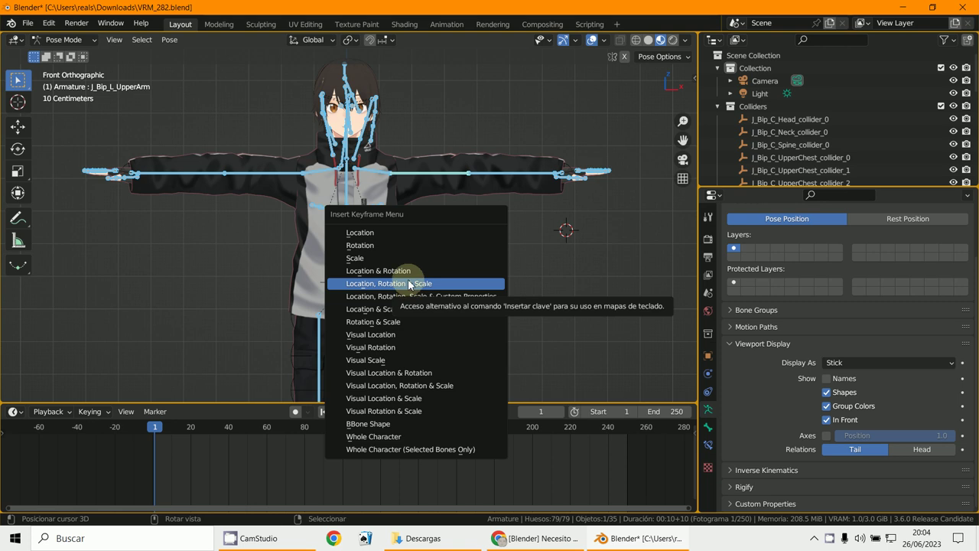
pyautogui.click(376, 244)
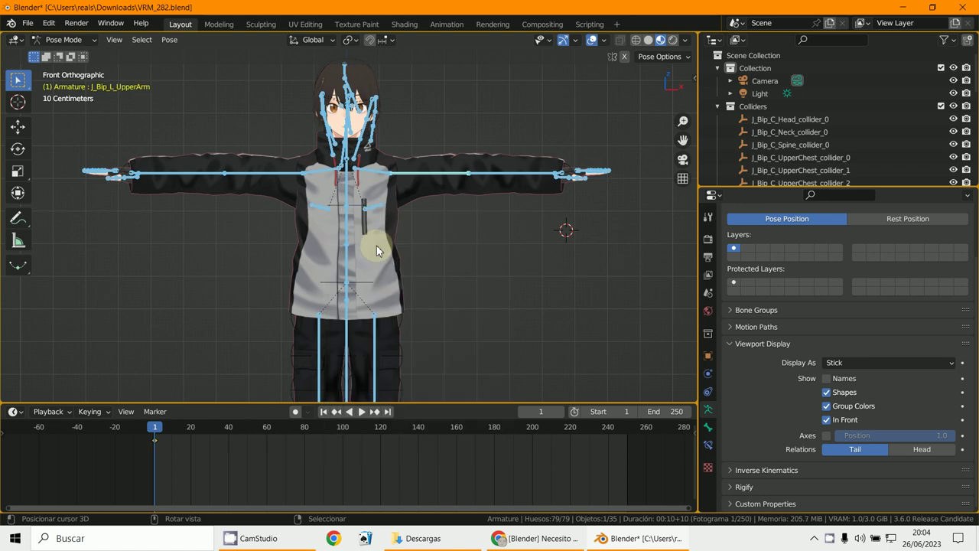
# Change the Outliner area to a Dope Sheet, enlarge it and browse to the left arm bone channels.
pyautogui.click(721, 41)
pyautogui.click(444, 78)
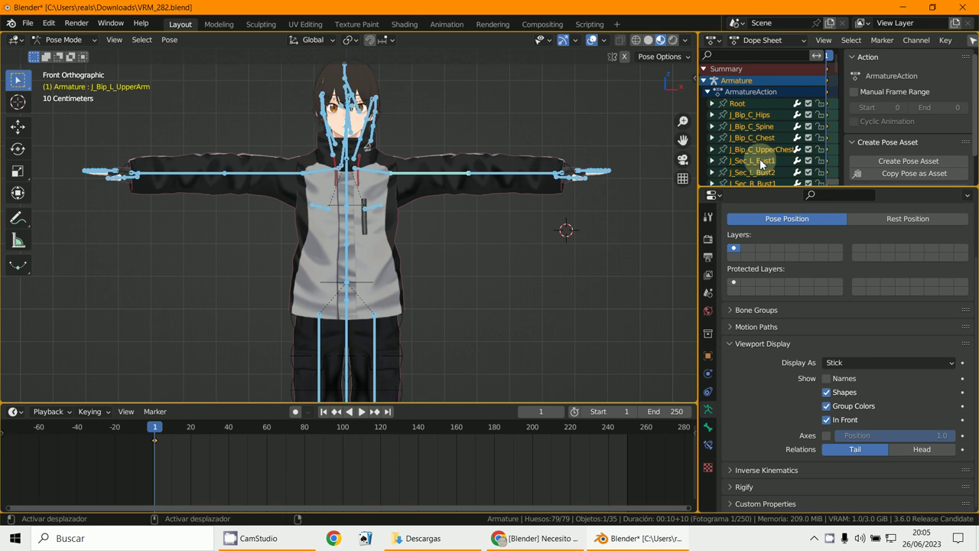
pyautogui.hotkey('ctrl', ']')
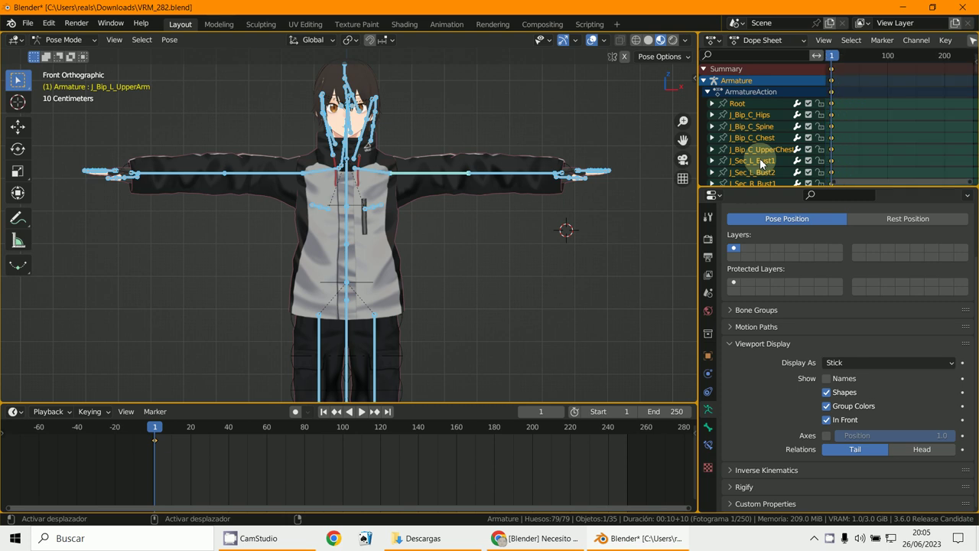
pyautogui.moveTo(857, 191); pyautogui.dragTo(821, 285)
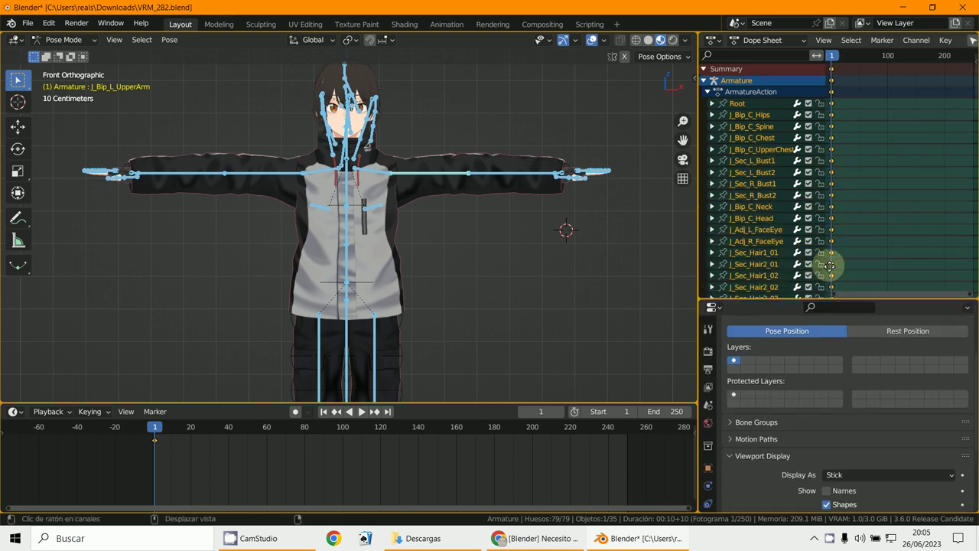
pyautogui.scroll(1, 872, 265)
pyautogui.scroll(1, 891, 265)
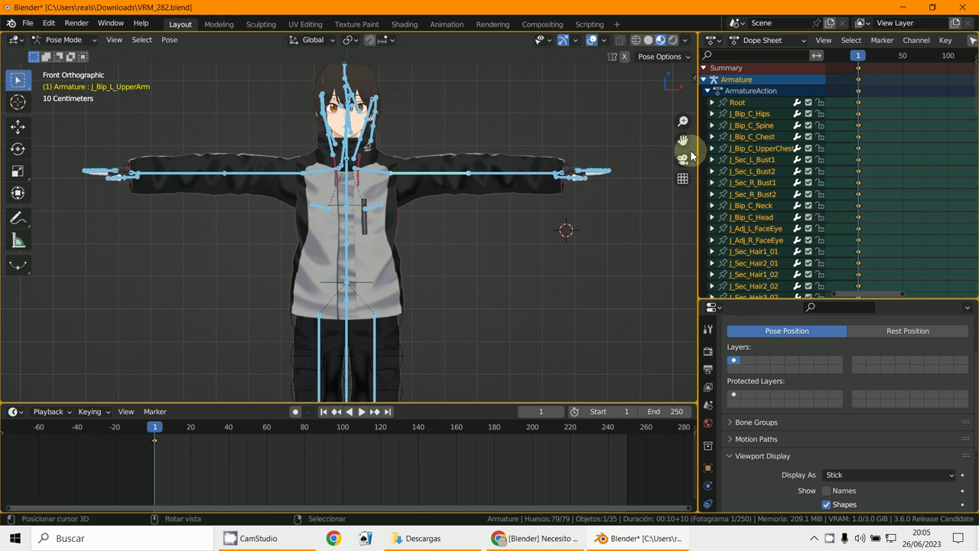
pyautogui.scroll(-3, 724, 167)
pyautogui.scroll(-10, 761, 198)
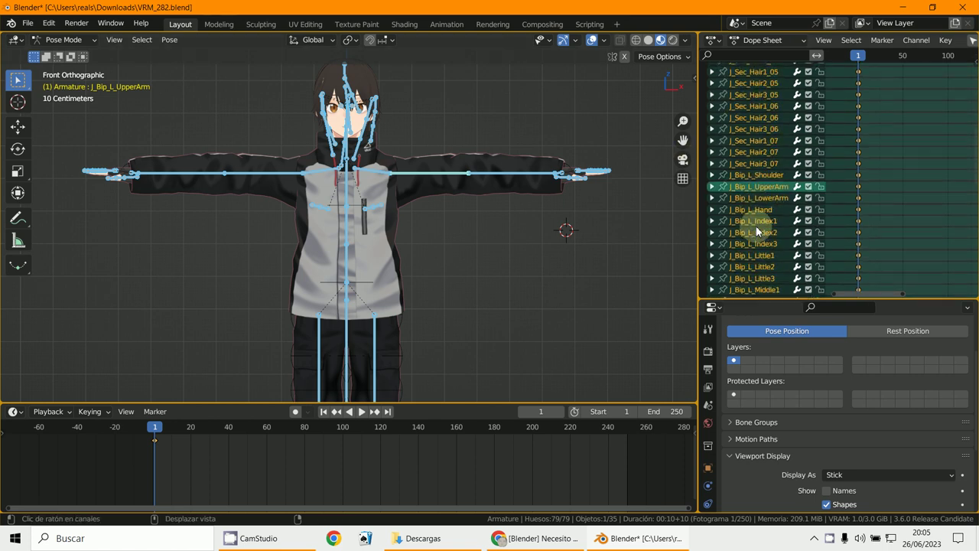
pyautogui.scroll(2, 475, 276)
pyautogui.scroll(-3, 466, 276)
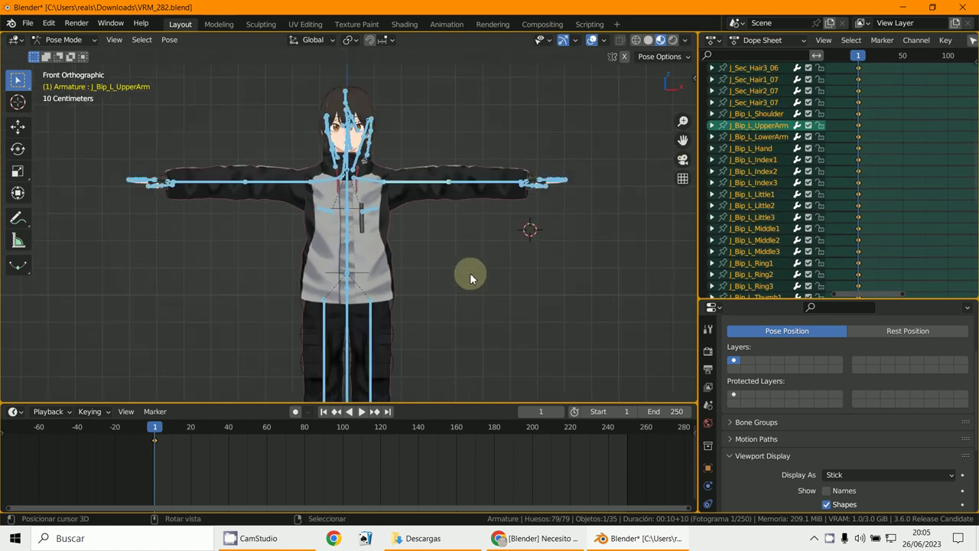
# Go to frame 22 and rotate the J_Bip_L_UpperArm bone about 70° to lower the character's left arm.
pyautogui.click(194, 467)
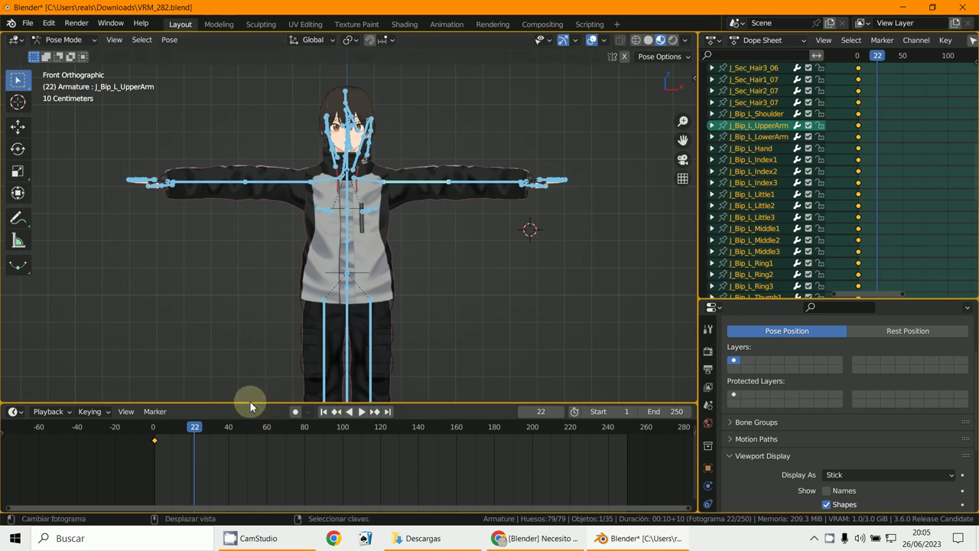
pyautogui.click(426, 182)
pyautogui.press('r')
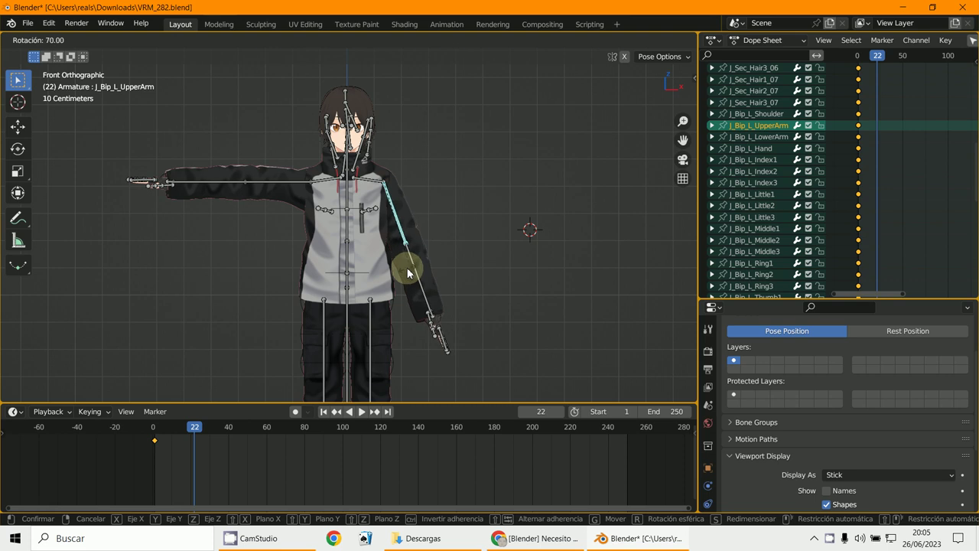
pyautogui.click(396, 239)
# Rotate the J_Bip_R_UpperArm bone about -70° to lower the character's right arm.
pyautogui.click(290, 189)
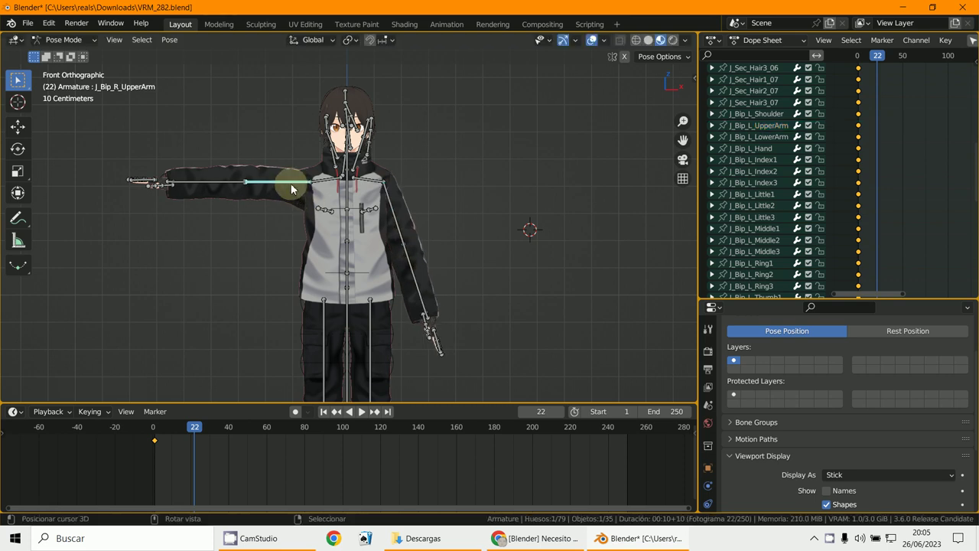
pyautogui.press('r')
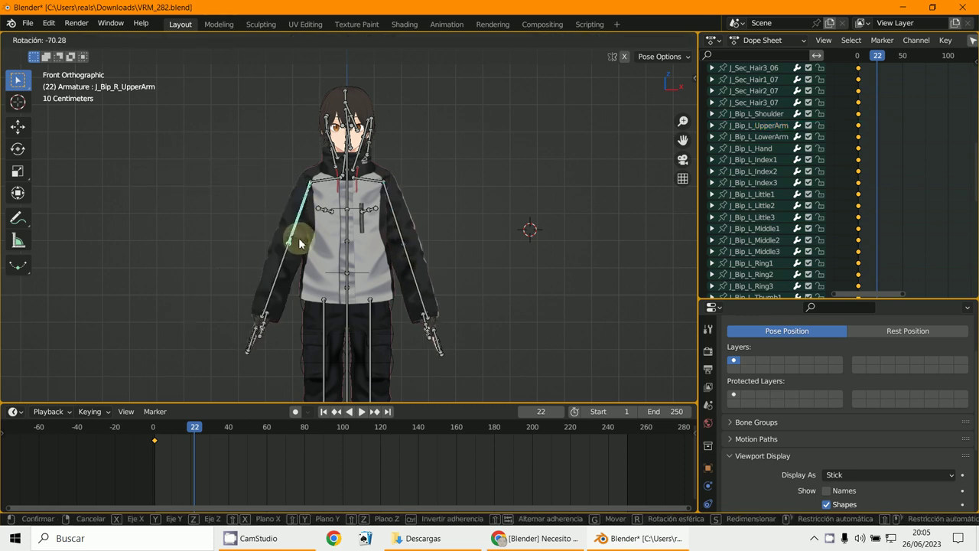
pyautogui.click(295, 230)
# Select the J_Bip_C_Neck bone in Pose Mode and rotate it to tilt the head toward the character's left shoulder.
pyautogui.scroll(4, 389, 153)
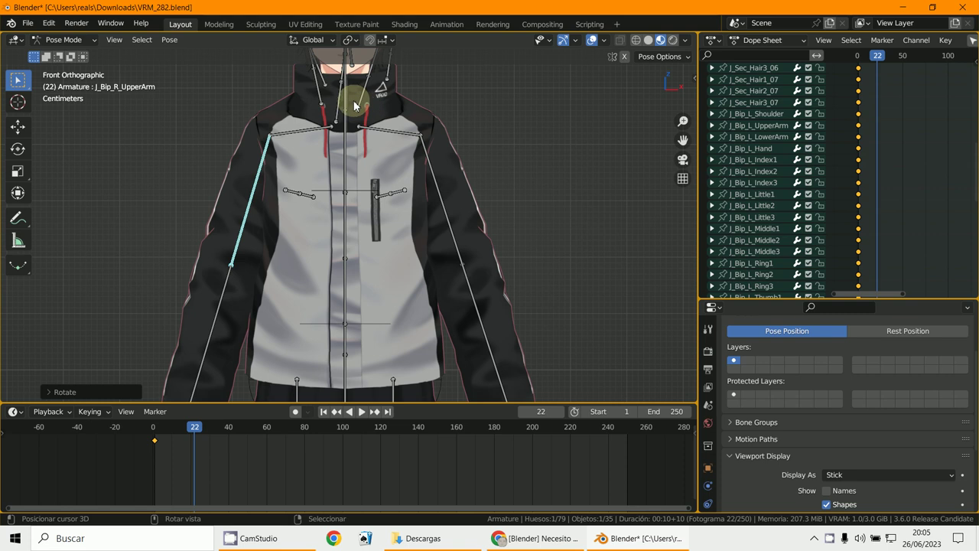
pyautogui.hotkey('ctrl', 'Tab')
pyautogui.click(349, 103)
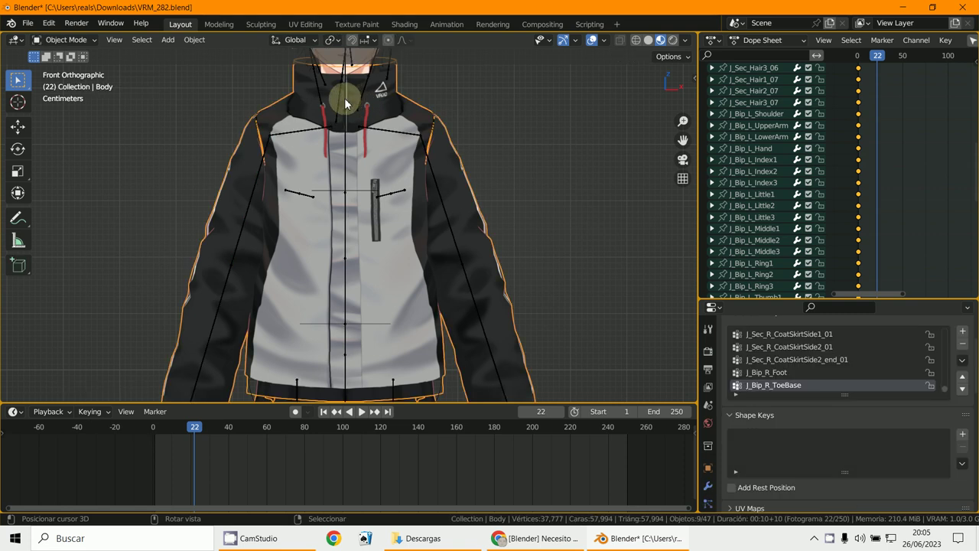
pyautogui.click(344, 98)
pyautogui.hotkey('ctrl', 'Tab')
pyautogui.scroll(-4, 352, 98)
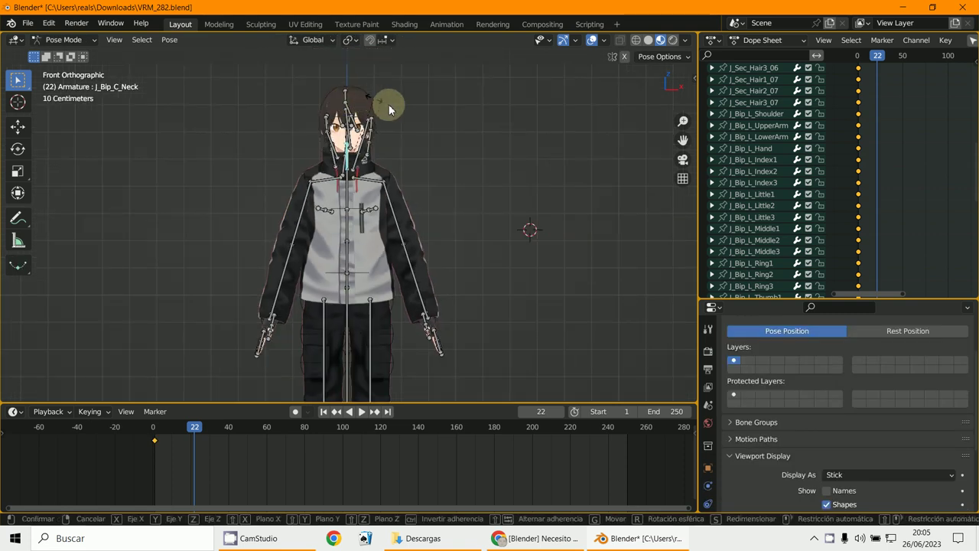
pyautogui.click(420, 253)
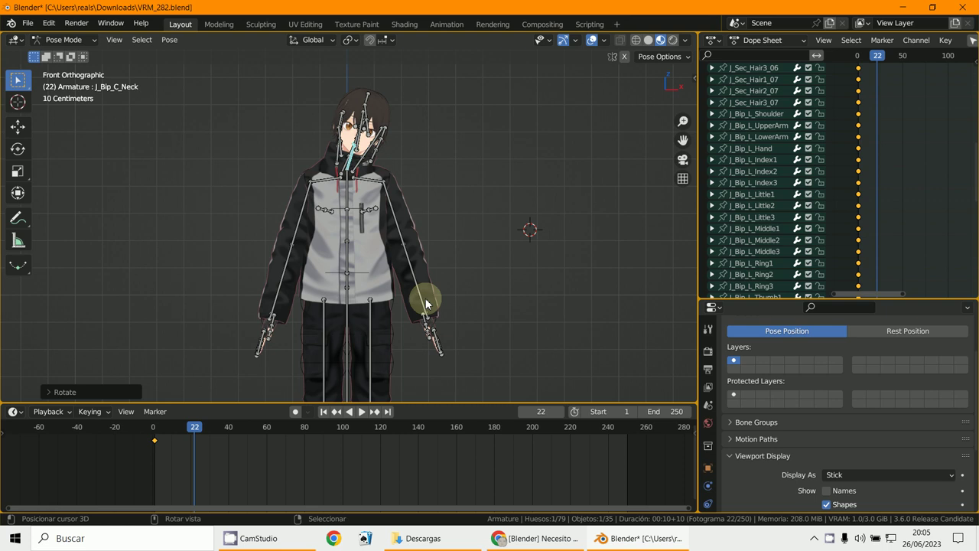
# In the right orthographic view, rotate the J_Bip_L_LowerArm bone about 57° to bend the left forearm forward.
pyautogui.press('KP_3')
pyautogui.scroll(3, 426, 303)
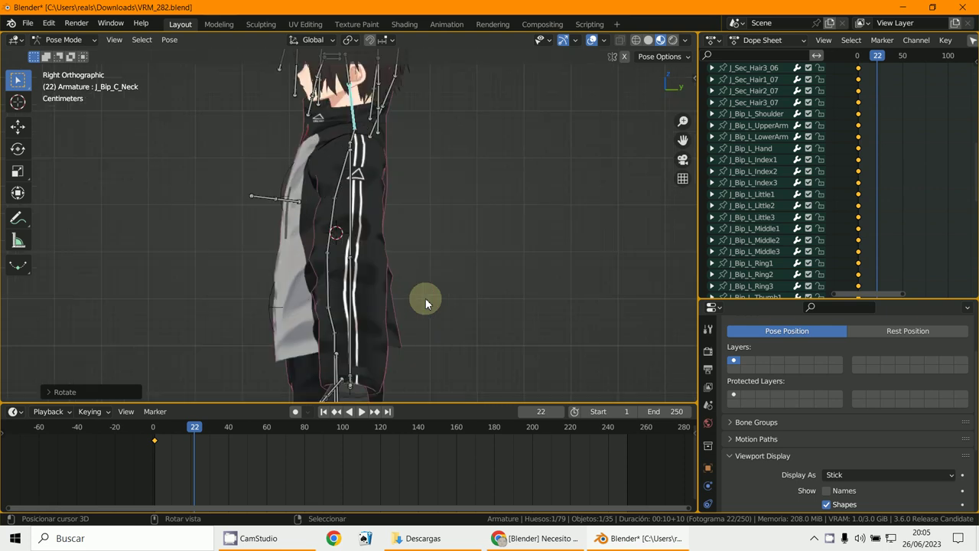
pyautogui.click(354, 337)
pyautogui.press('r')
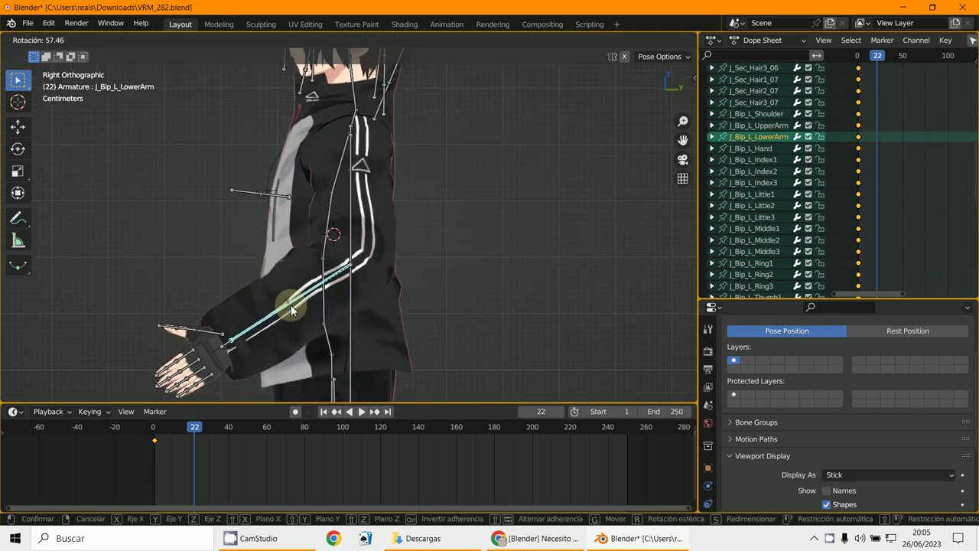
pyautogui.click(290, 303)
# Rotate the J_Bip_R_UpperArm bone about 9° to swing the right arm slightly backward.
pyautogui.moveTo(289, 303); pyautogui.dragTo(468, 306, button='middle')
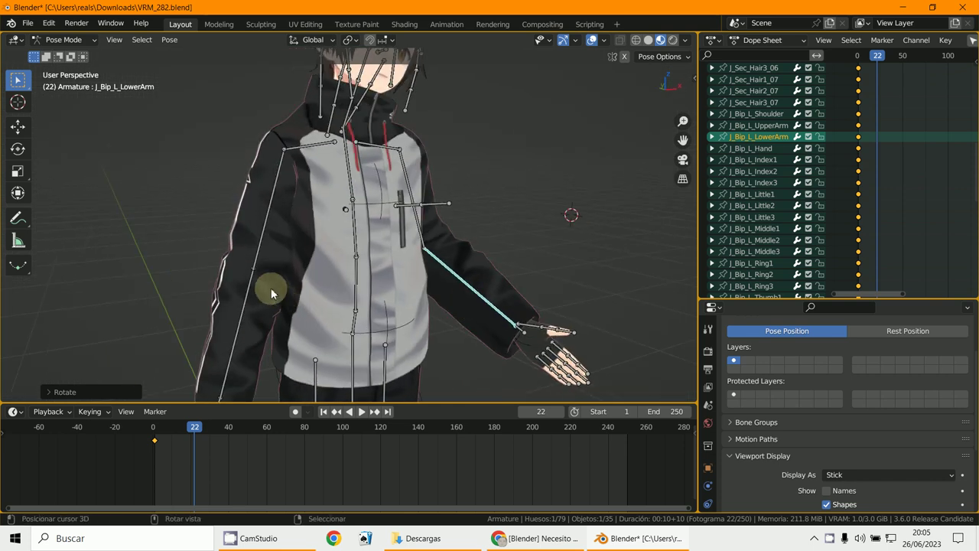
pyautogui.click(260, 260)
pyautogui.moveTo(261, 260); pyautogui.dragTo(330, 284, button='middle')
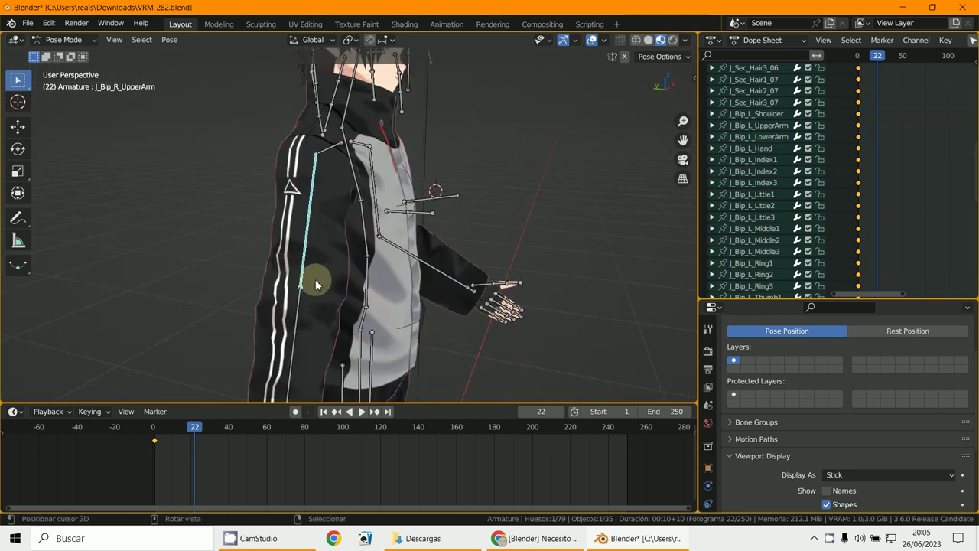
pyautogui.press('r')
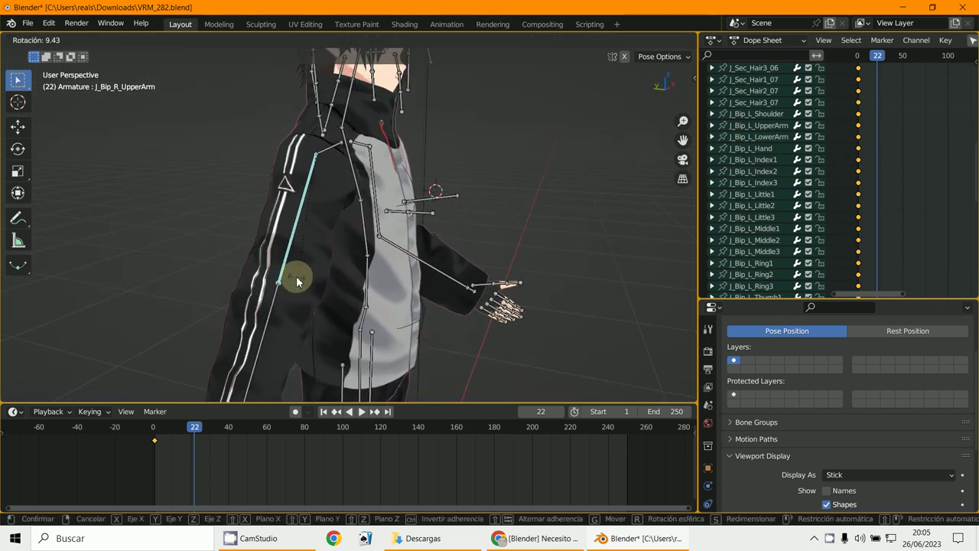
pyautogui.click(296, 281)
# Return to the front view, select all bones and insert a Rotation keyframe at frame 22.
pyautogui.press('KP_1')
pyautogui.scroll(-3, 296, 282)
pyautogui.scroll(3, 296, 281)
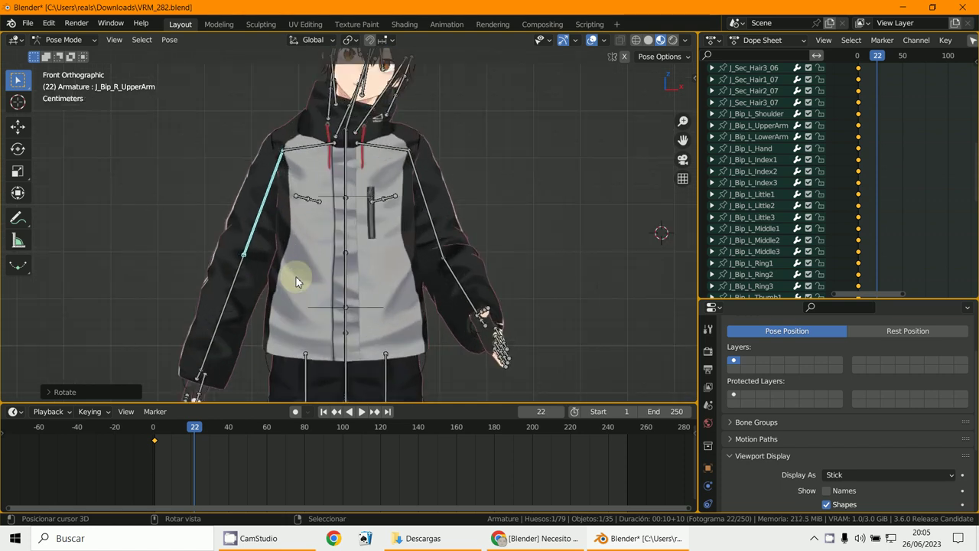
pyautogui.scroll(-2, 296, 281)
pyautogui.scroll(1, 292, 279)
pyautogui.press('a')
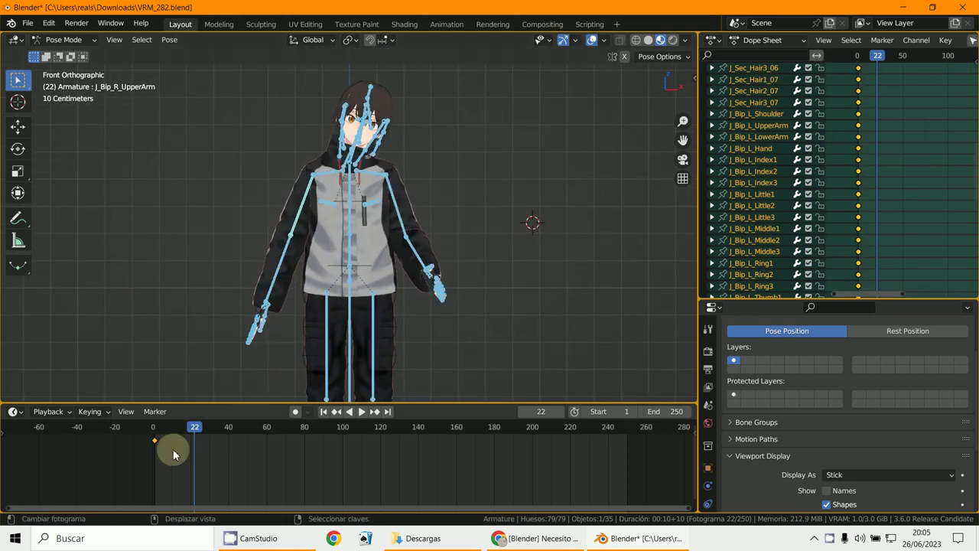
pyautogui.press('i')
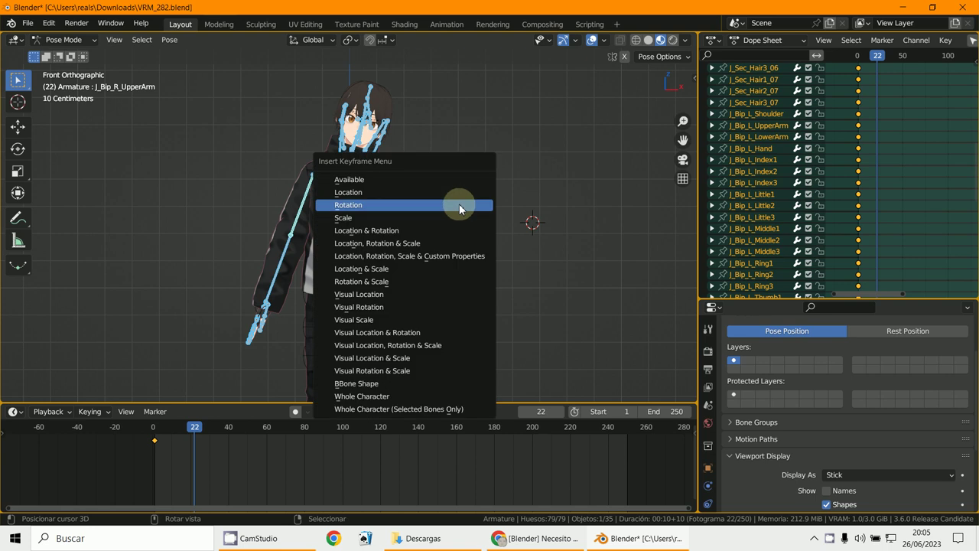
pyautogui.click(397, 205)
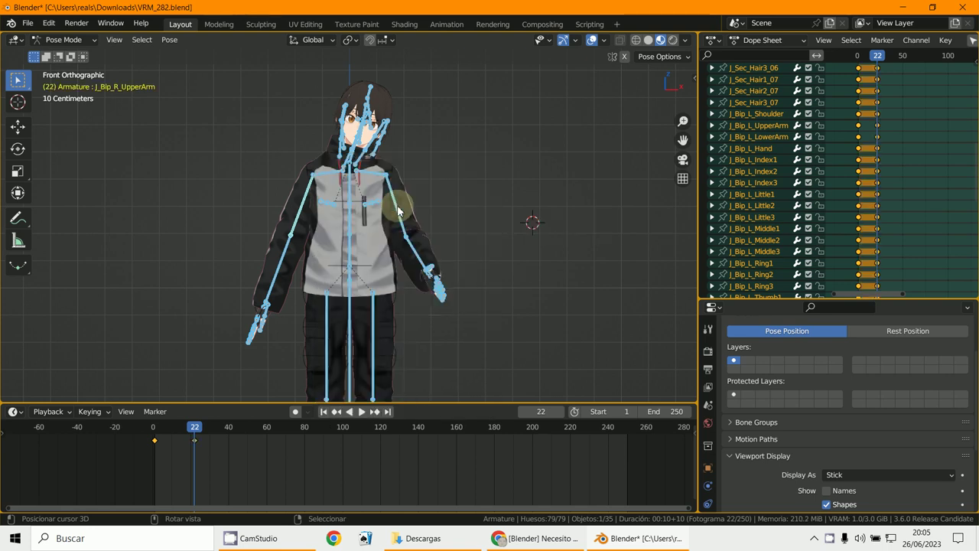
# At frame 43, clear the rotation of all bones and rotate J_Bip_C_Spine about 54° to bend the torso toward the character's left.
pyautogui.click(235, 471)
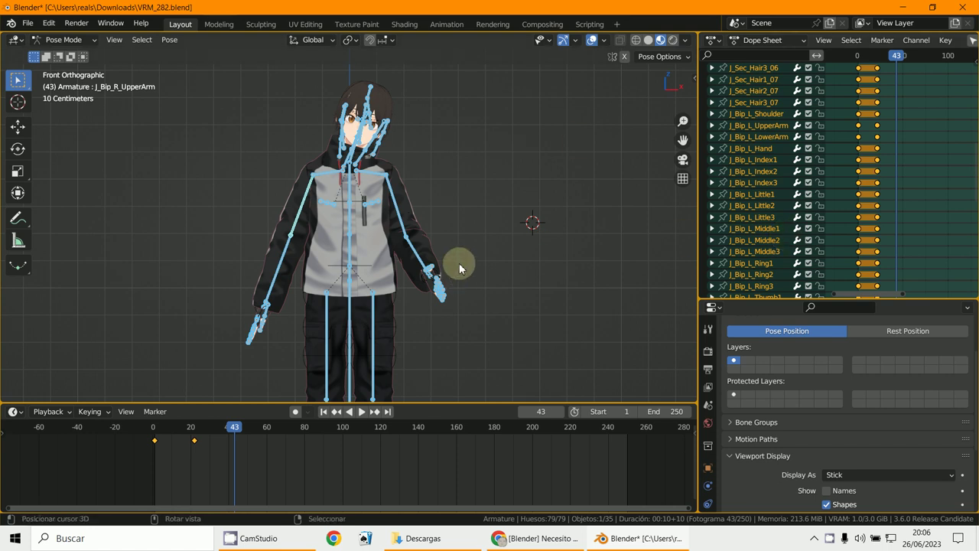
pyautogui.hotkey('alt', 'r')
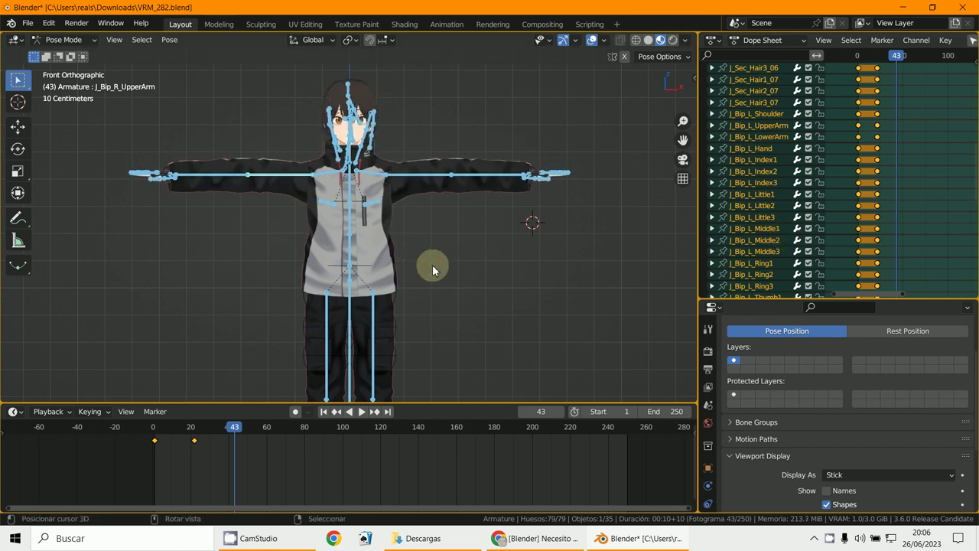
pyautogui.click(353, 248)
pyautogui.click(350, 255)
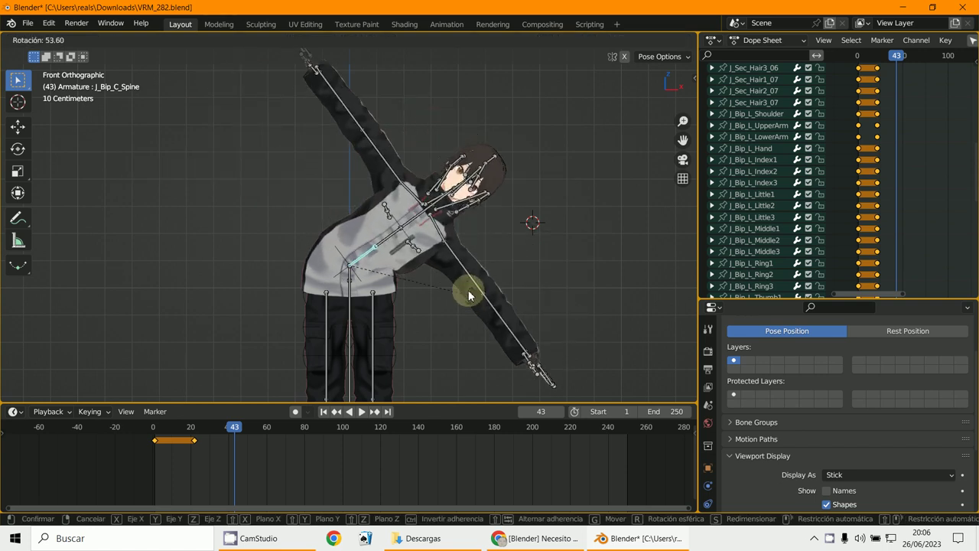
pyautogui.click(468, 290)
# Rotate the hair bones J_Sec_Hair1_03 and J_Sec_Hair1_07 so the side strands hang more vertically on the tilted head.
pyautogui.scroll(6, 459, 289)
pyautogui.keyDown('shift'); pyautogui.moveTo(514, 237); pyautogui.dragTo(496, 252, button='middle'); pyautogui.keyUp('shift')
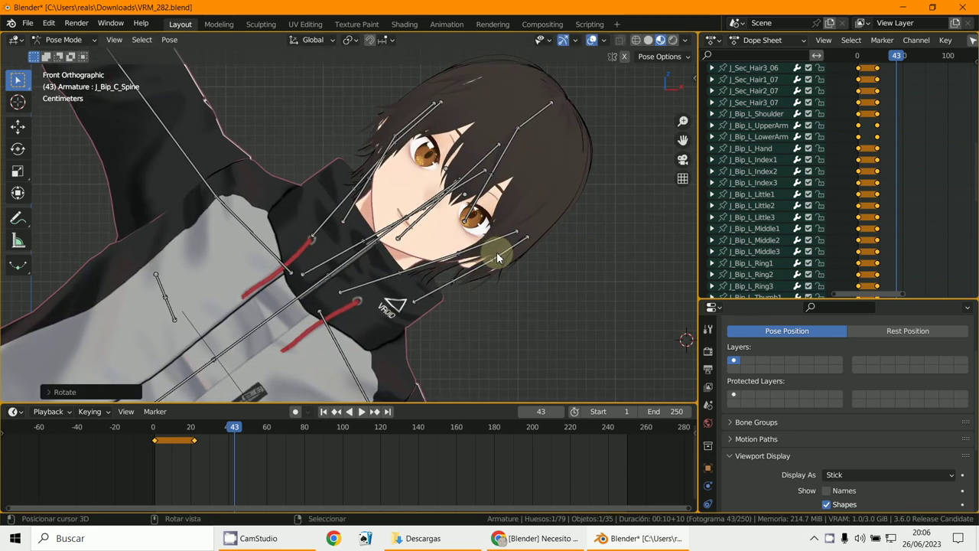
pyautogui.click(499, 257)
pyautogui.press('r')
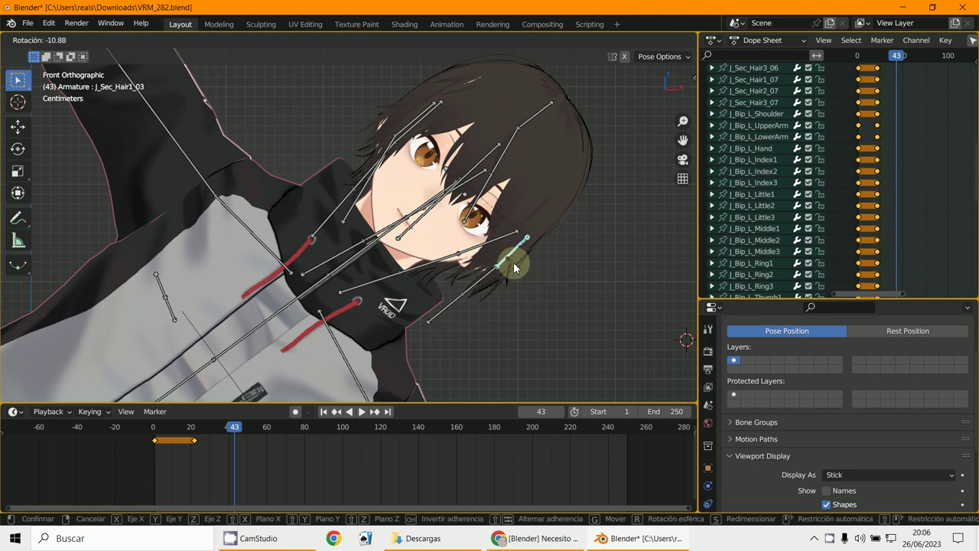
pyautogui.click(477, 168)
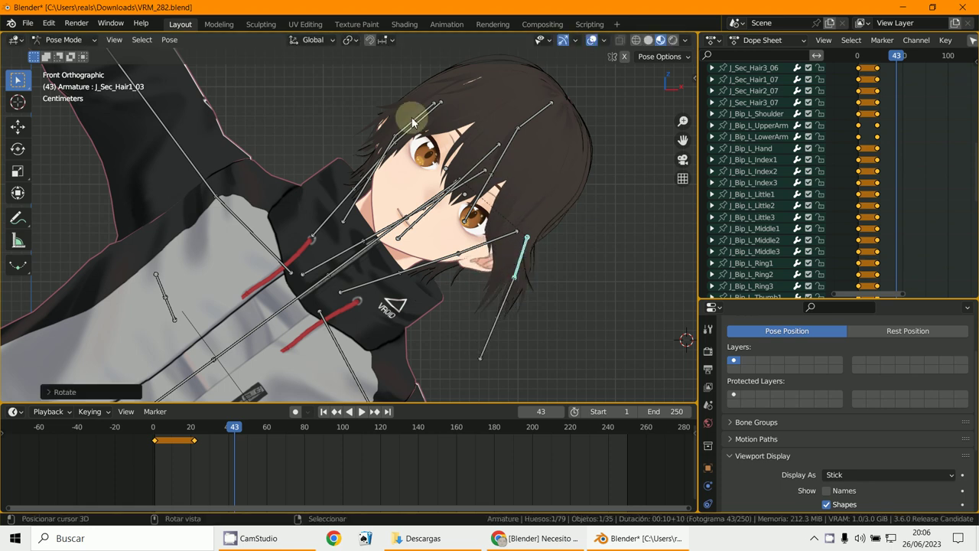
pyautogui.click(413, 120)
pyautogui.press('r')
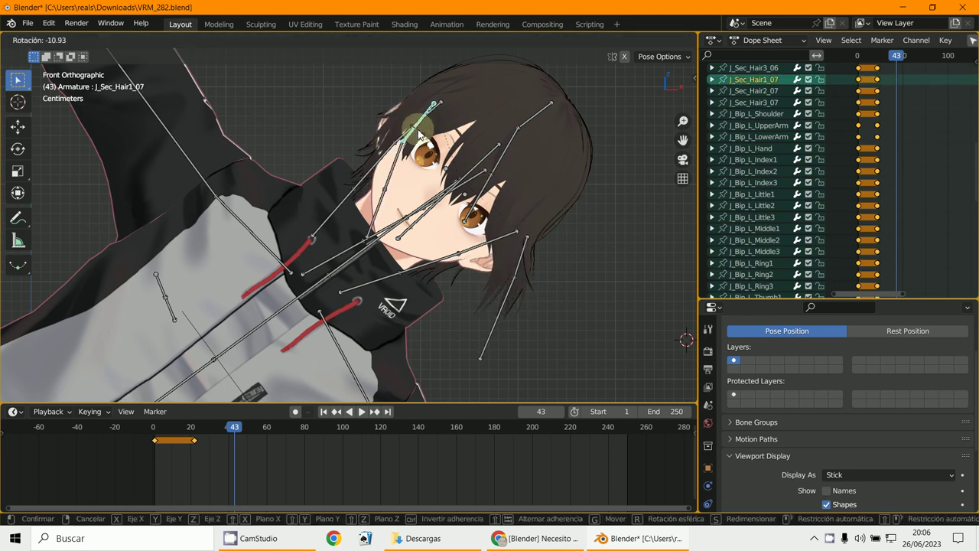
pyautogui.click(431, 181)
# Rotate the J_Bip_C_Neck bone about 14° to bring the head slightly back toward upright.
pyautogui.click(383, 237)
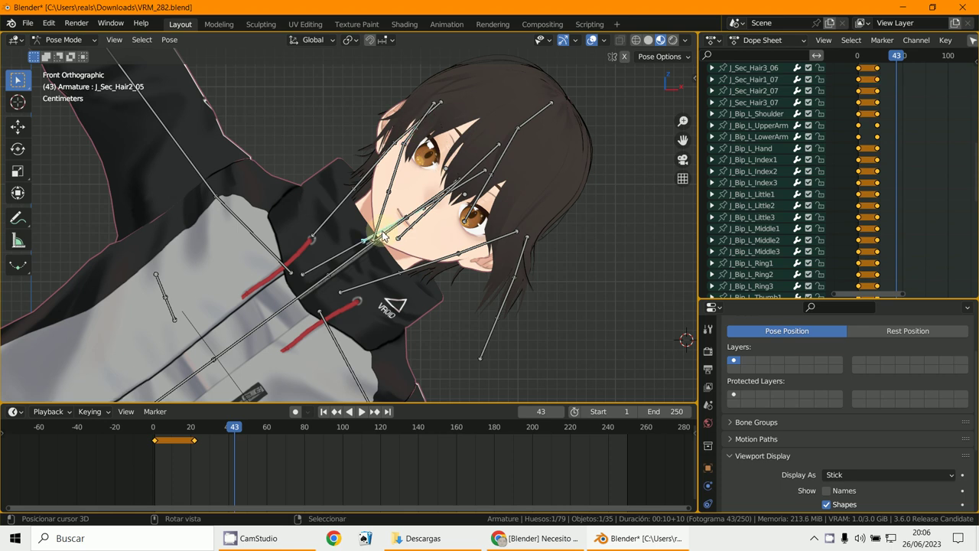
pyautogui.press('r')
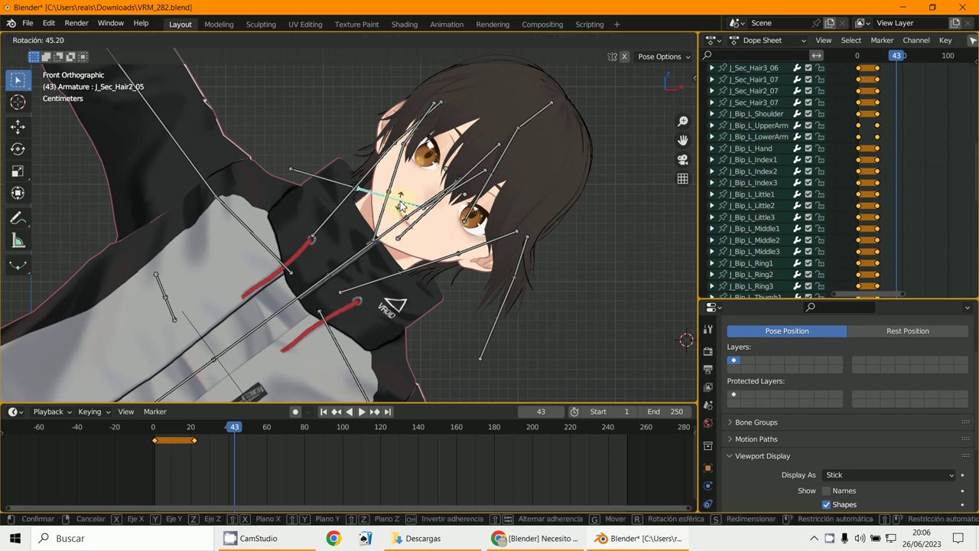
pyautogui.click(368, 244)
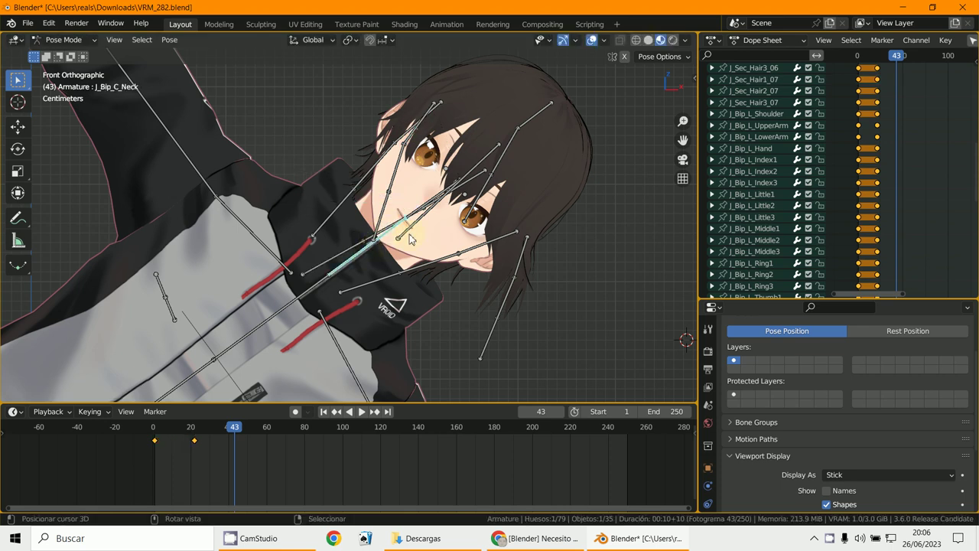
pyautogui.press('r')
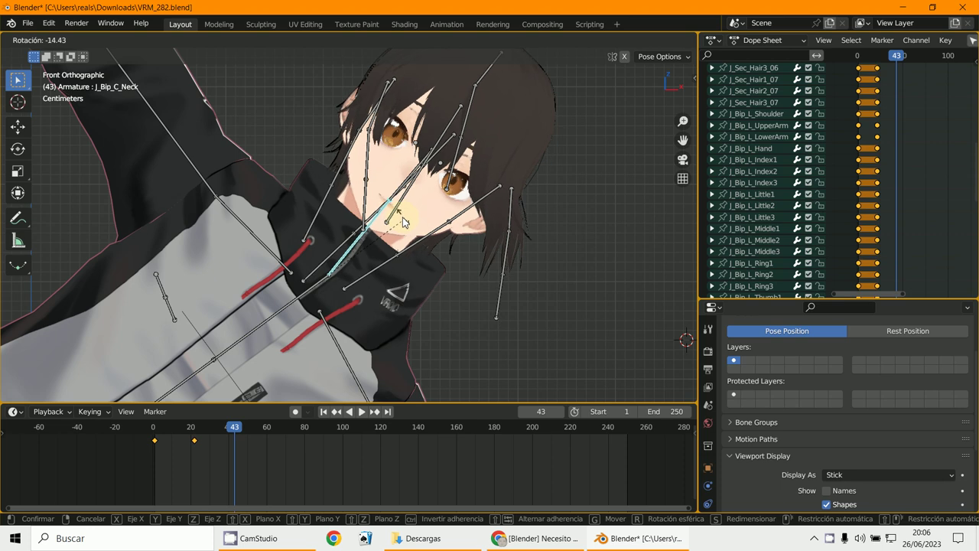
pyautogui.click(403, 222)
# Select all bones and insert a Rotation keyframe at frame 43.
pyautogui.scroll(-6, 405, 221)
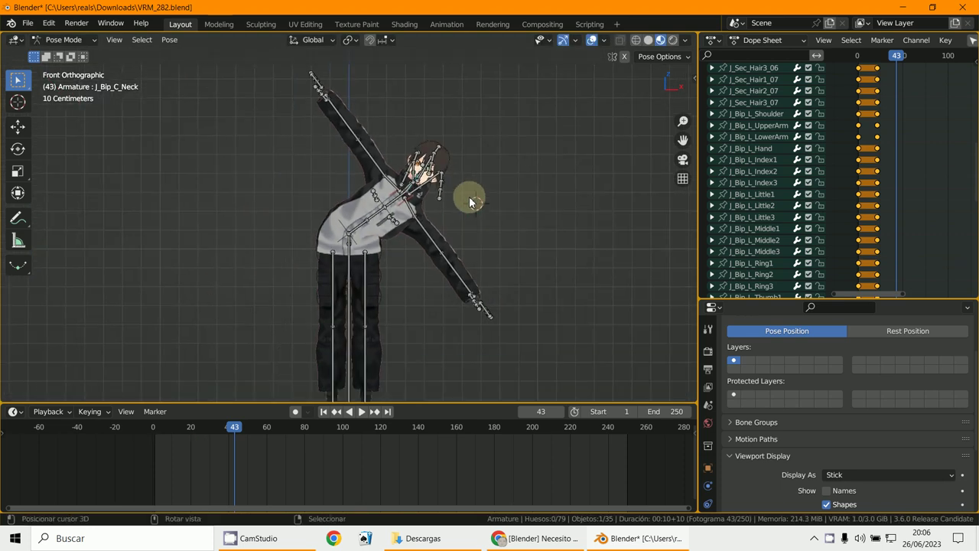
pyautogui.press('a')
pyautogui.press('i')
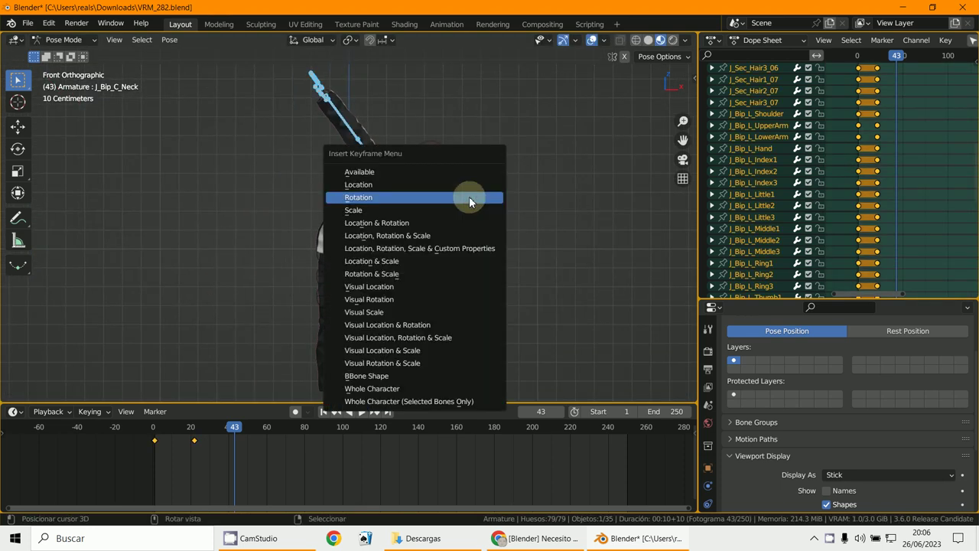
pyautogui.click(469, 197)
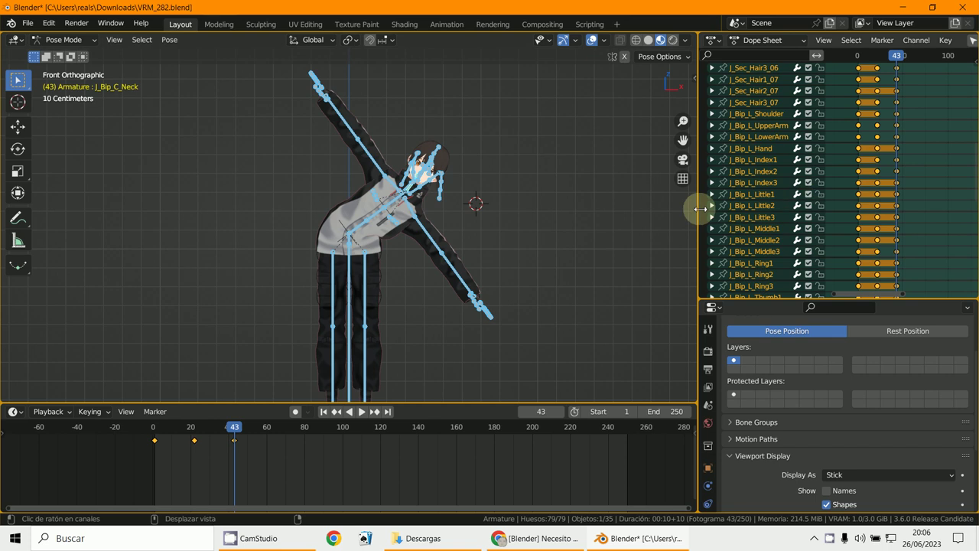
# Widen the Dope Sheet area and switch its mode to the Action Editor.
pyautogui.moveTo(700, 212); pyautogui.dragTo(430, 255)
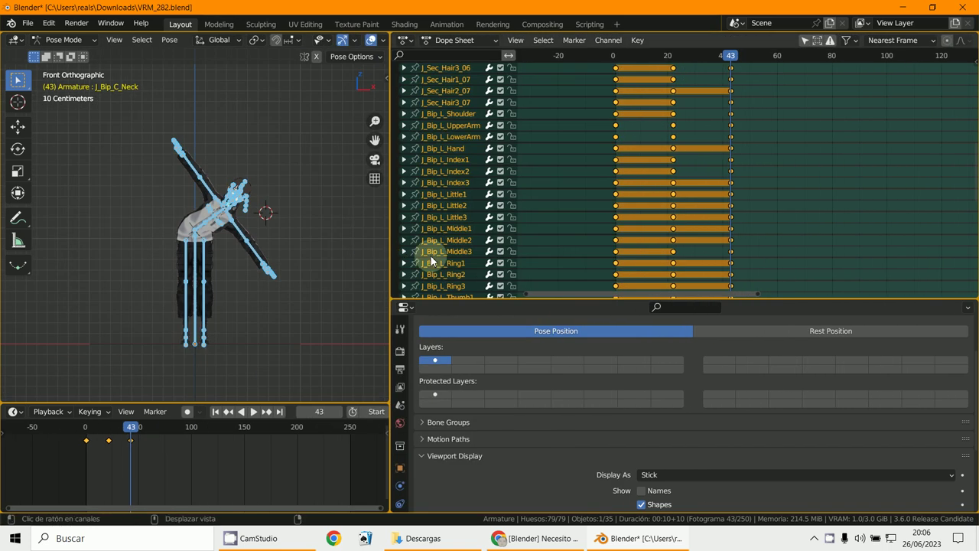
pyautogui.click(446, 42)
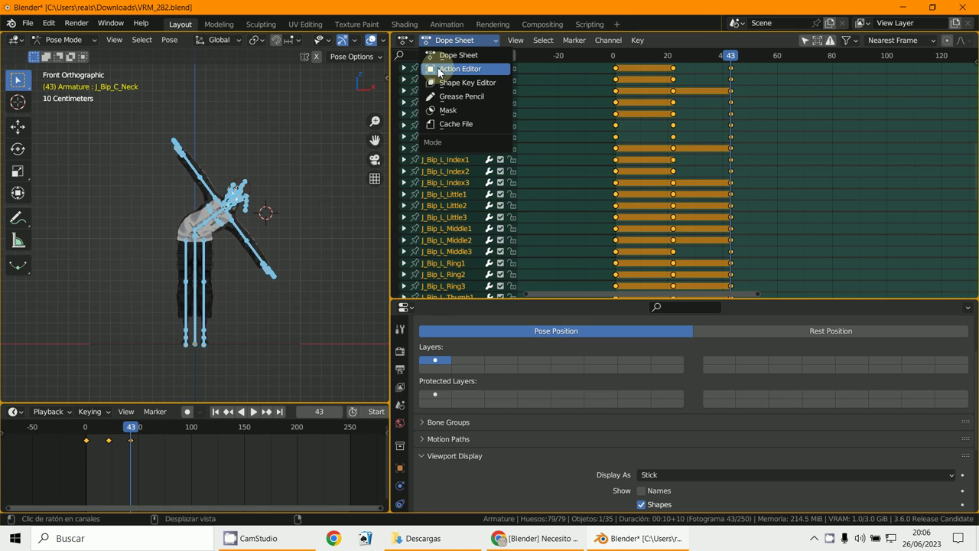
pyautogui.click(452, 70)
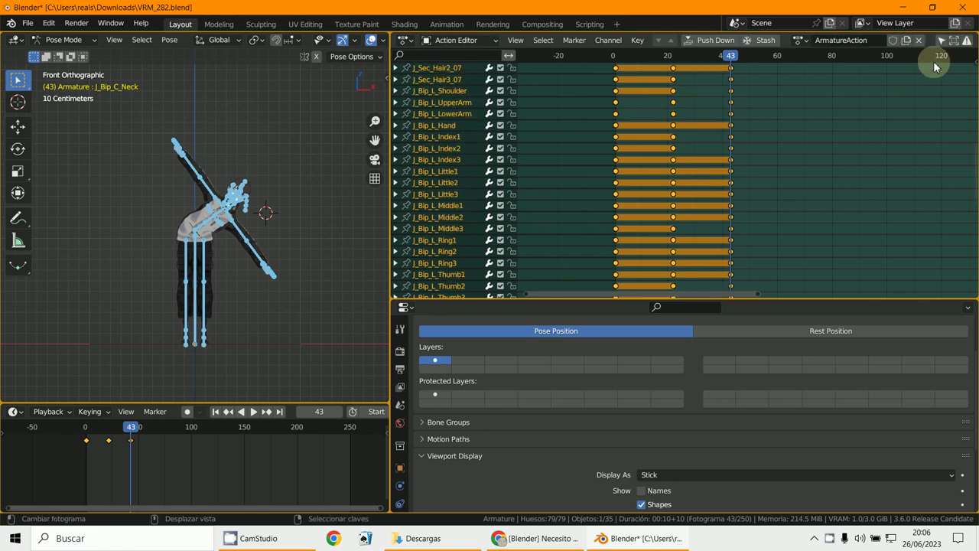
# Rename the armature's action to "1primera" and enable Fake User for it.
pyautogui.click(846, 44)
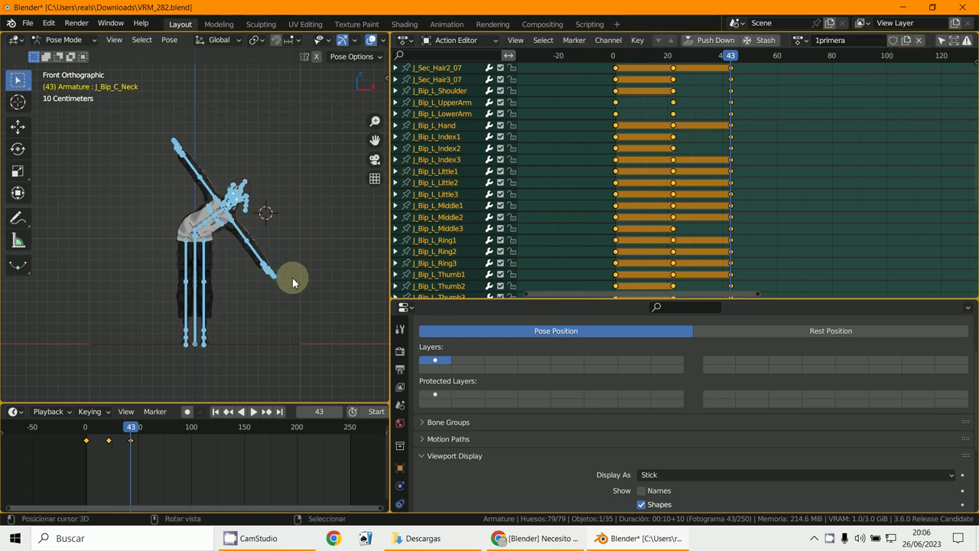
pyautogui.scroll(2, 291, 283)
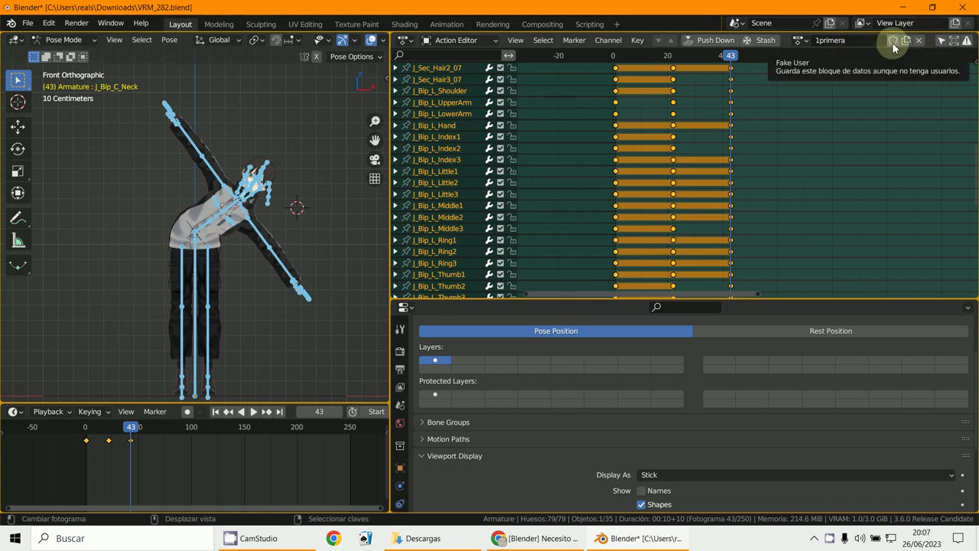
pyautogui.click(892, 41)
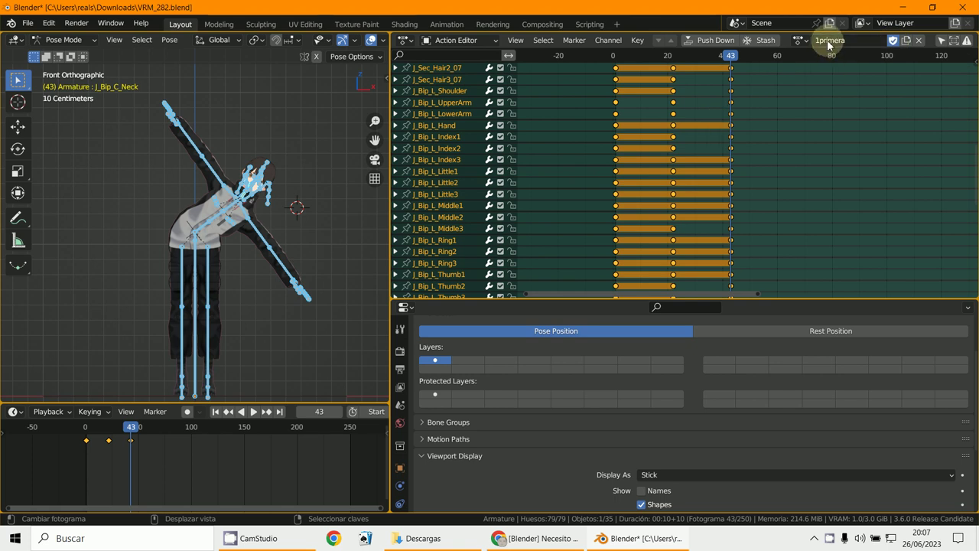
# Create a new action as a copy of 1primera and delete all keyframes from the copy.
pyautogui.press('Home')
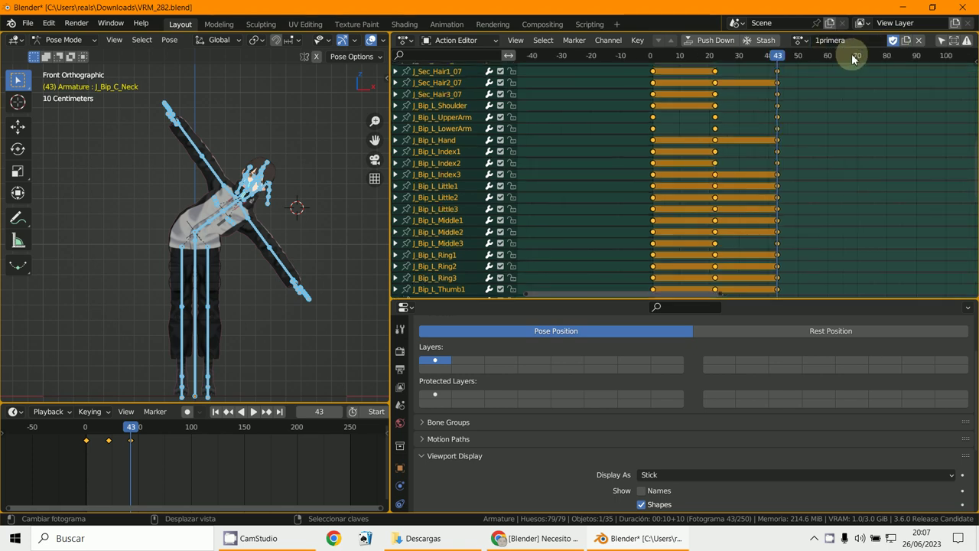
pyautogui.click(907, 41)
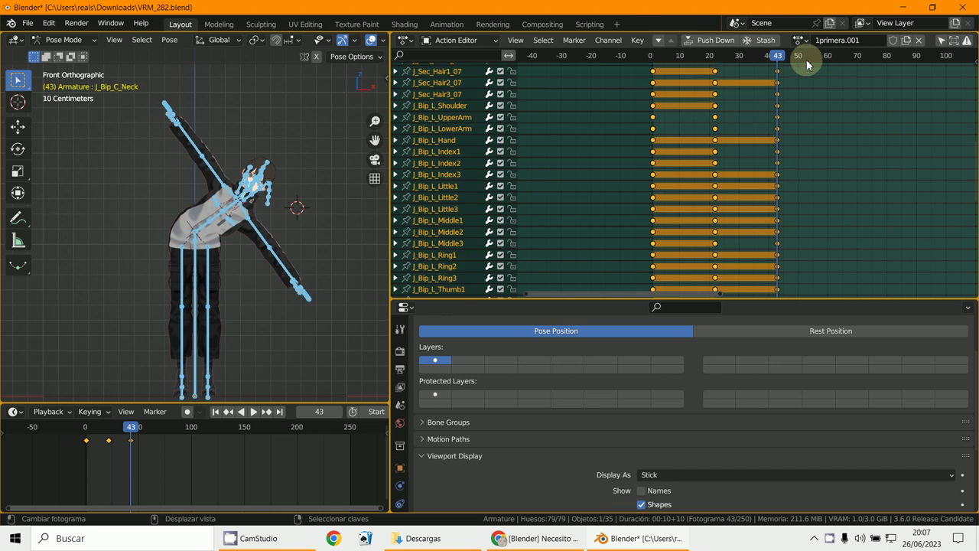
pyautogui.press('x')
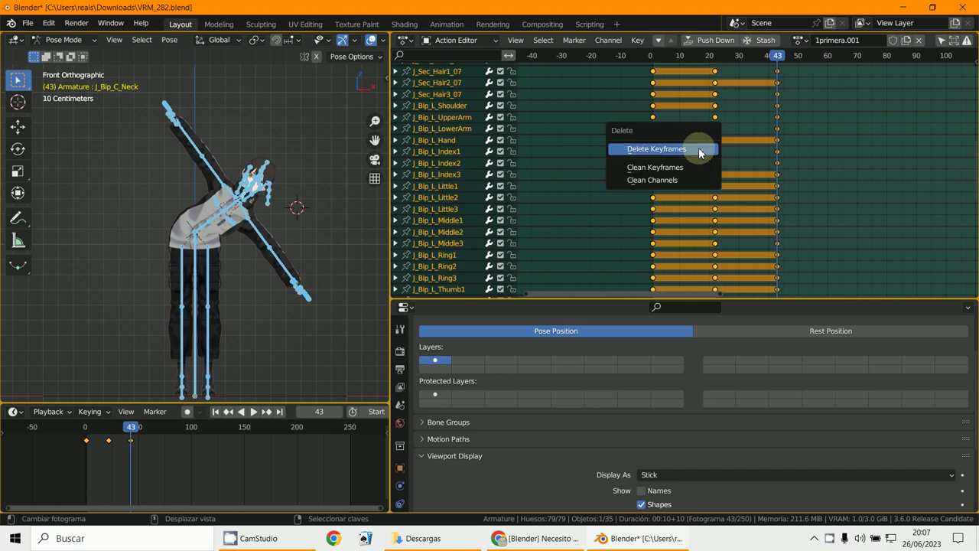
pyautogui.click(699, 147)
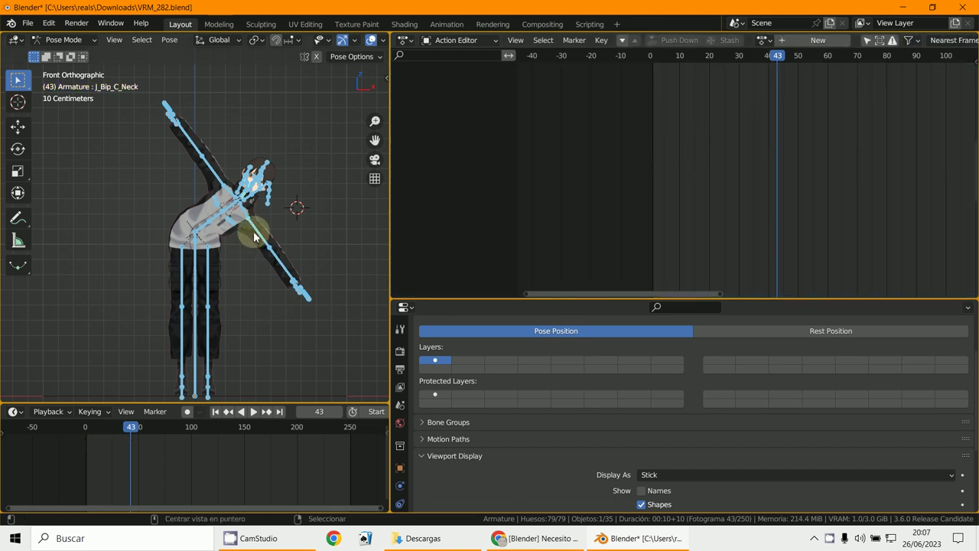
# Clear the rotation of all bones and create a new action named "2segunda".
pyautogui.hotkey('alt', 'r')
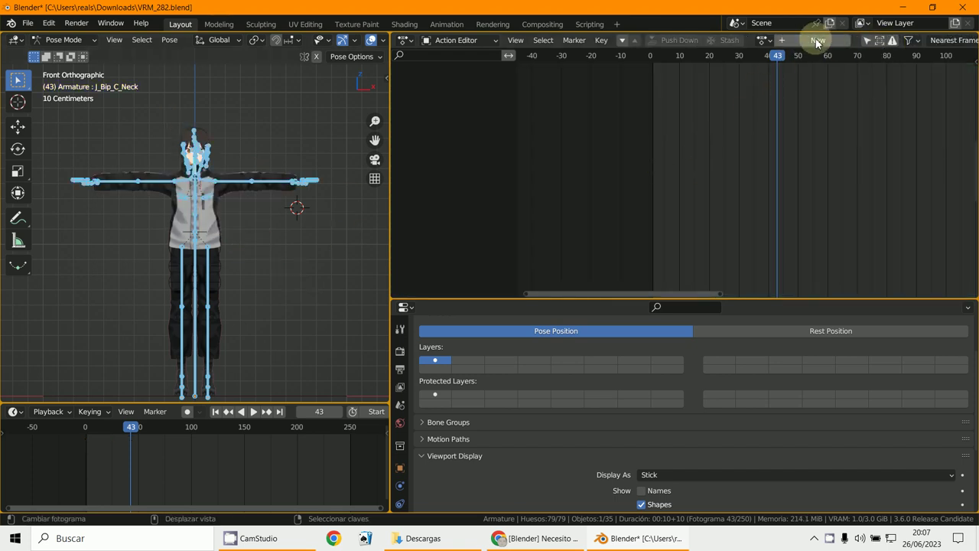
pyautogui.click(816, 41)
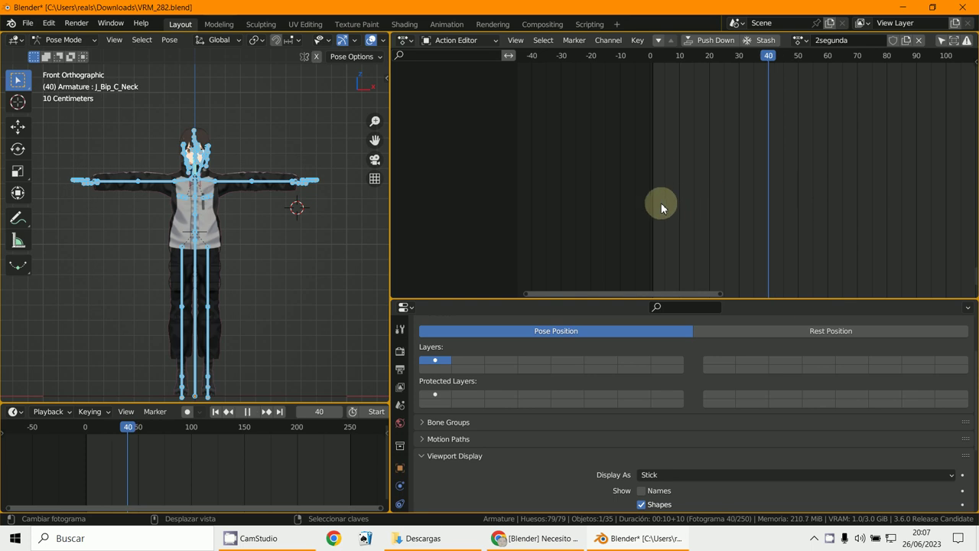
# Go to frame 1 and insert a Rotation keyframe for all bones in the rest pose.
pyautogui.moveTo(659, 205); pyautogui.dragTo(654, 210)
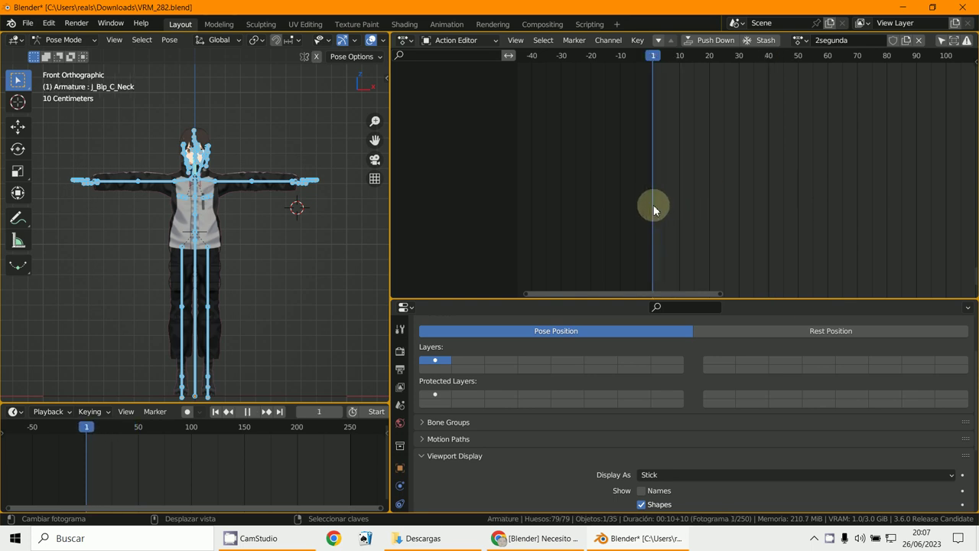
pyautogui.press('i')
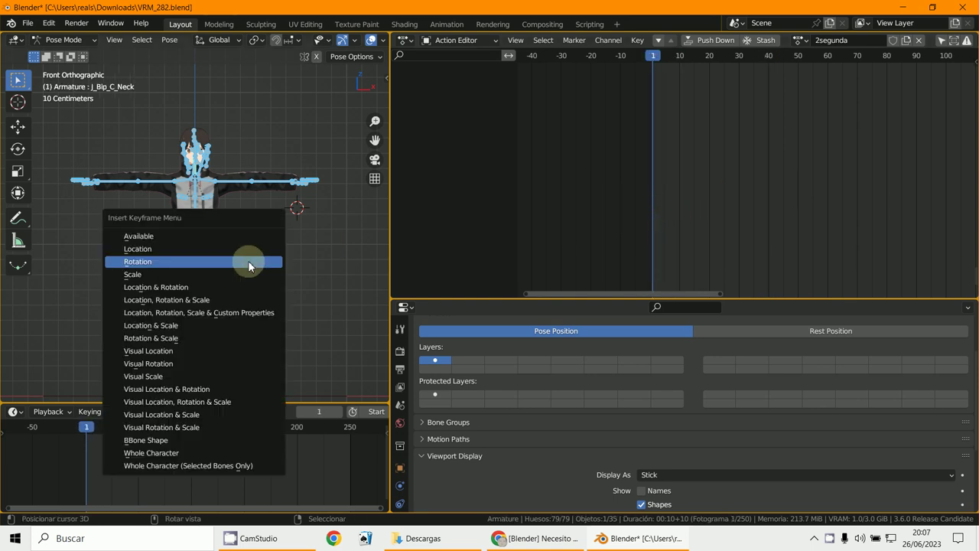
pyautogui.click(176, 464)
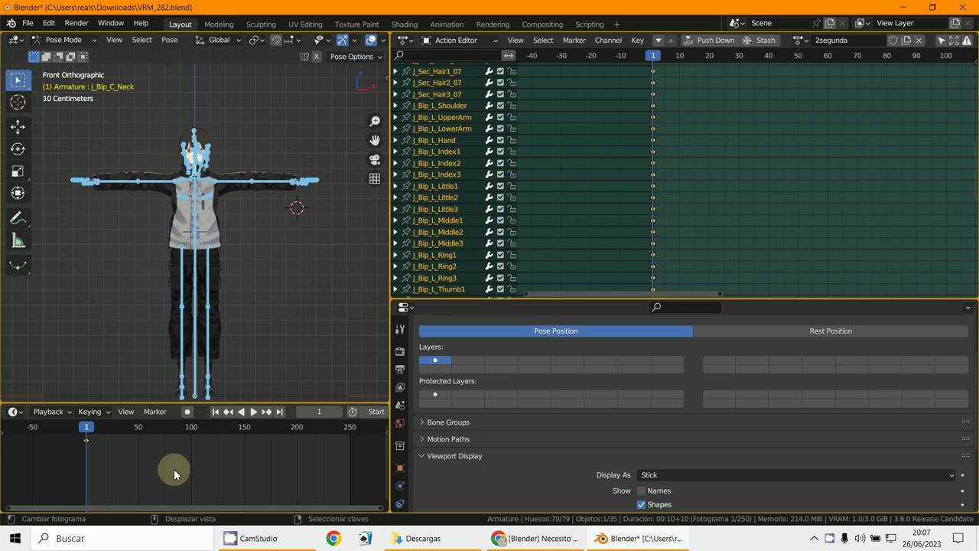
# At frame 21, rotate J_Bip_L_UpperLeg about 31° outward and swing J_Bip_R_UpperLeg outward to the opposite side.
pyautogui.click(107, 468)
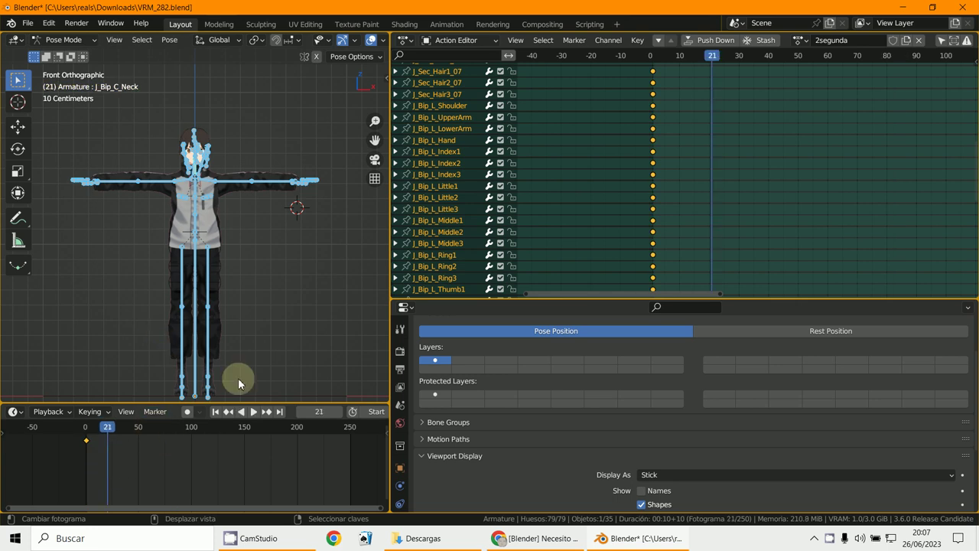
pyautogui.click(207, 267)
pyautogui.press('r')
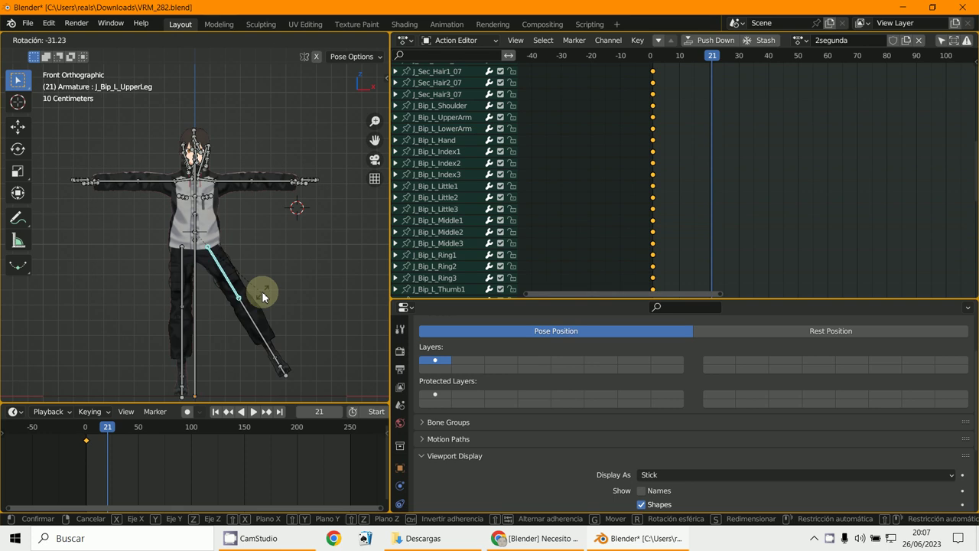
pyautogui.click(185, 296)
pyautogui.click(185, 297)
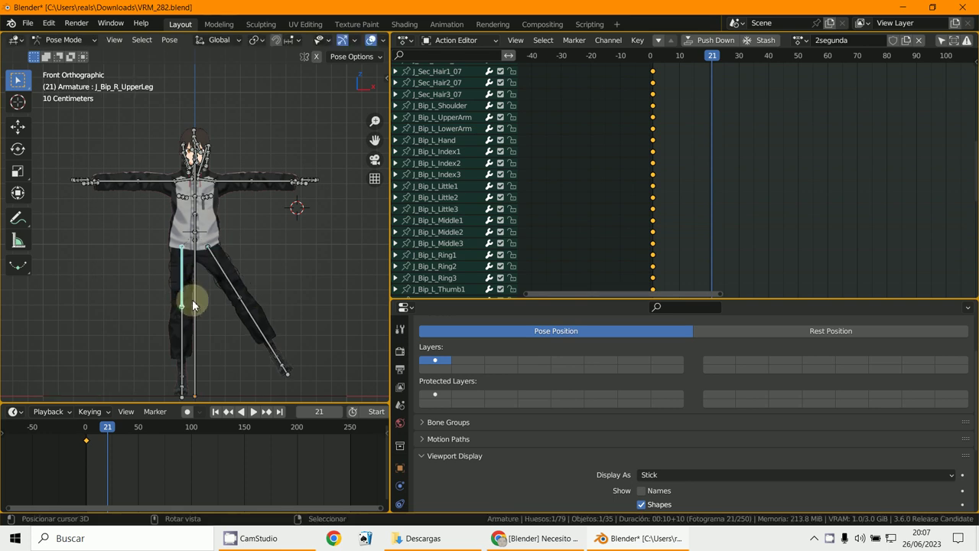
pyautogui.press('r')
pyautogui.click(154, 280)
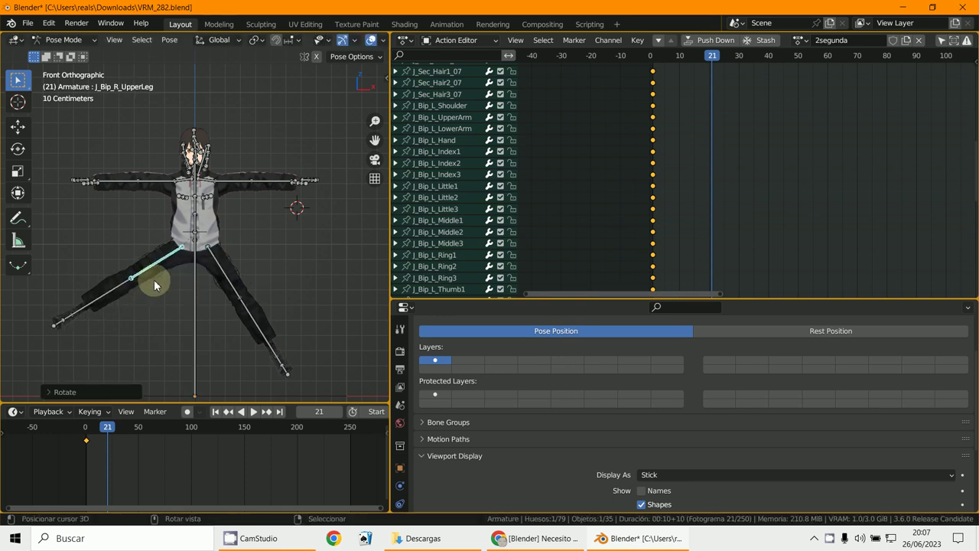
# Select all bones and insert a Rotation keyframe at frame 21 for the spread-leg pose.
pyautogui.press('a')
pyautogui.press('i')
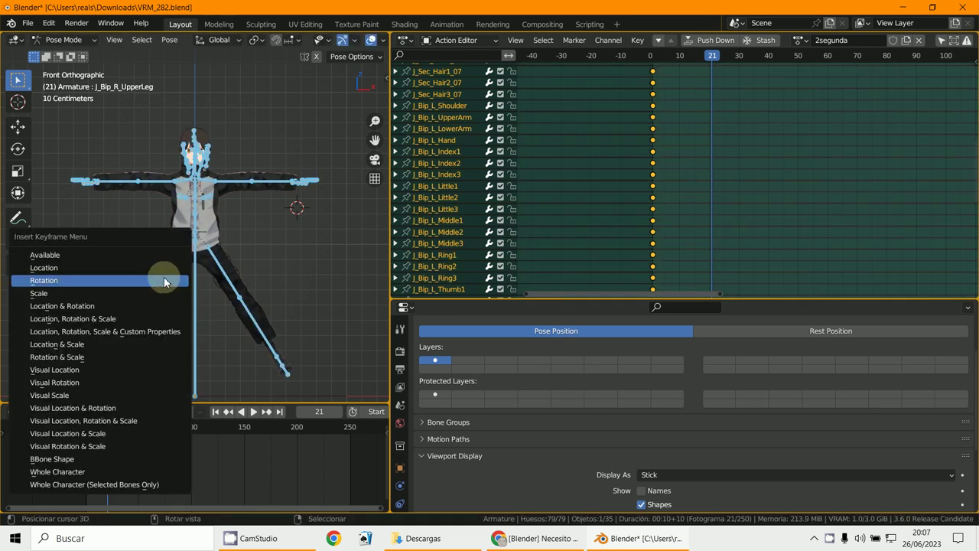
pyautogui.click(133, 306)
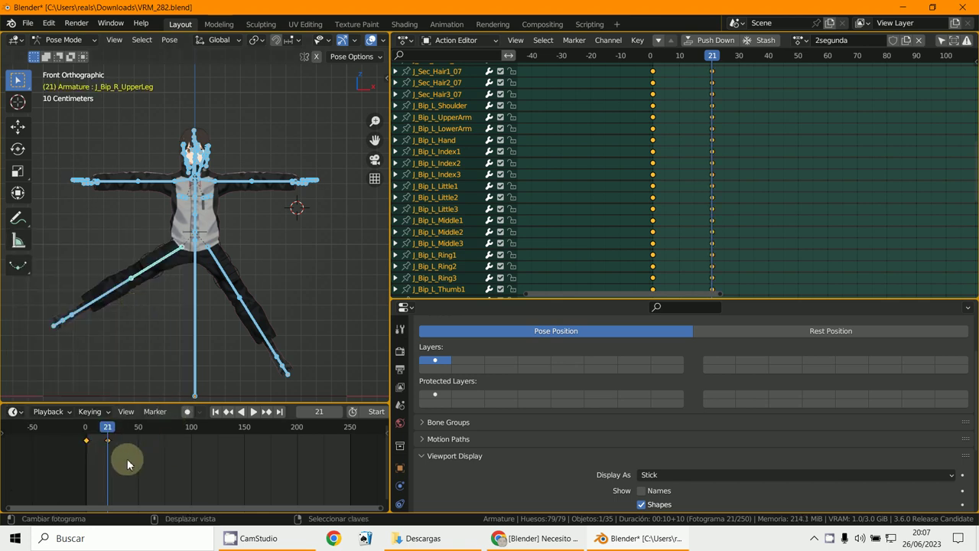
# At frame 39, move the Root bone sideways about 0.3 m along X and insert a Location, Rotation & Scale keyframe.
pyautogui.click(128, 464)
pyautogui.click(199, 350)
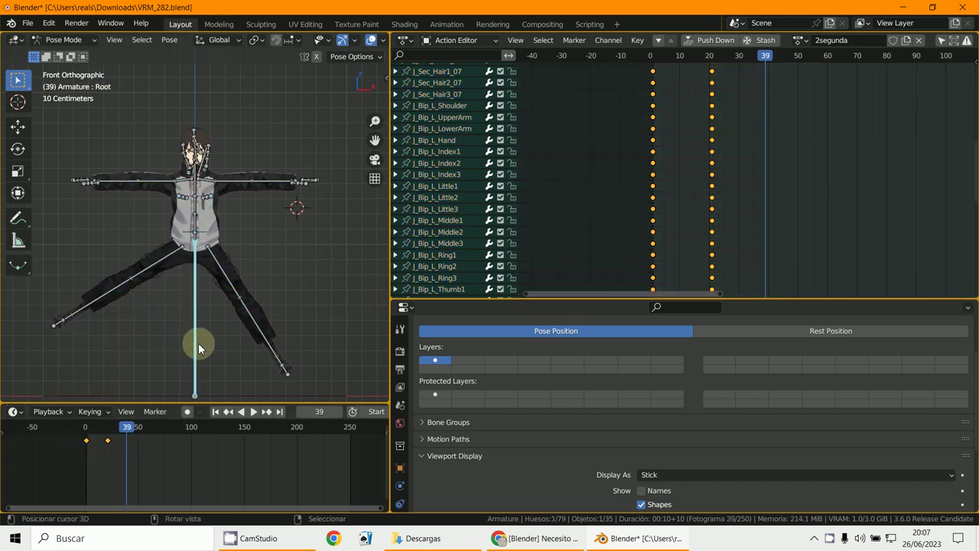
pyautogui.press('g')
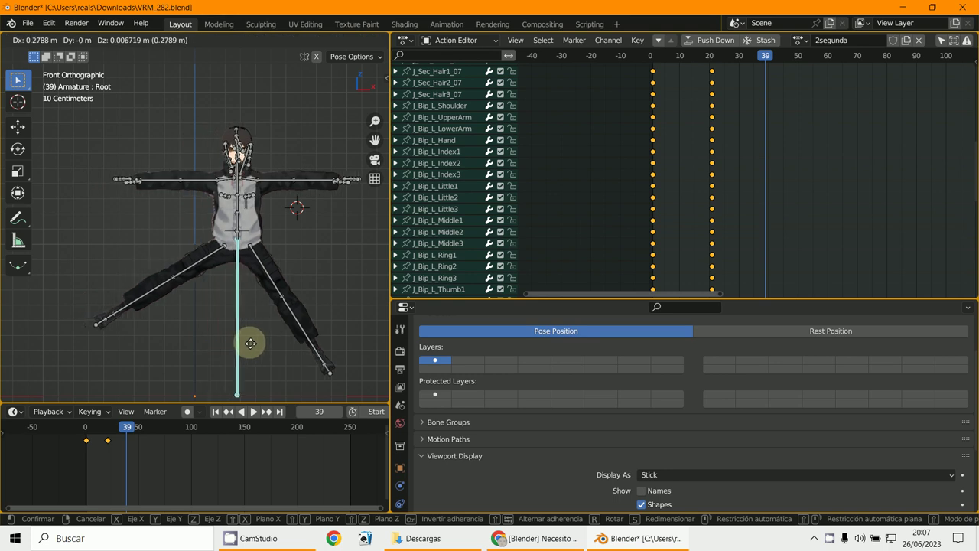
pyautogui.click(250, 343)
pyautogui.press('i')
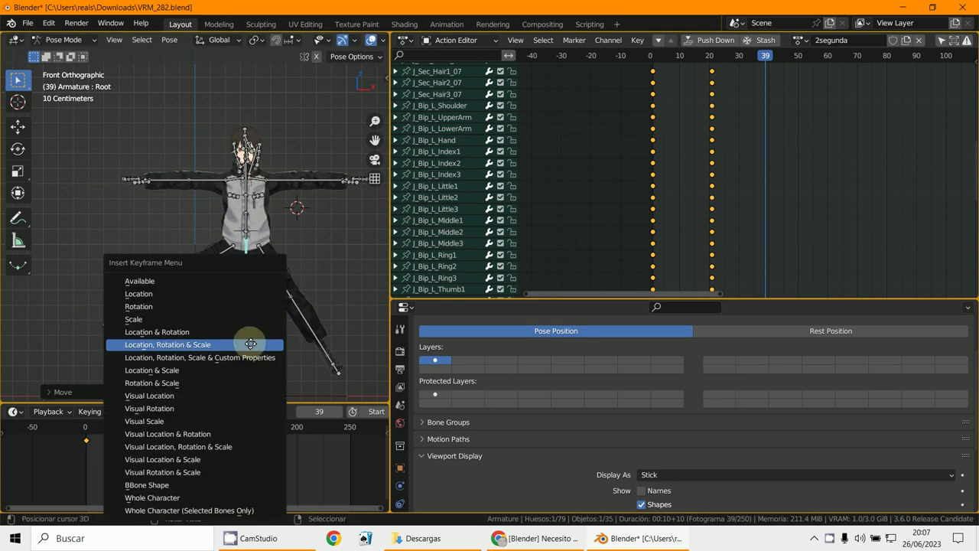
pyautogui.click(246, 340)
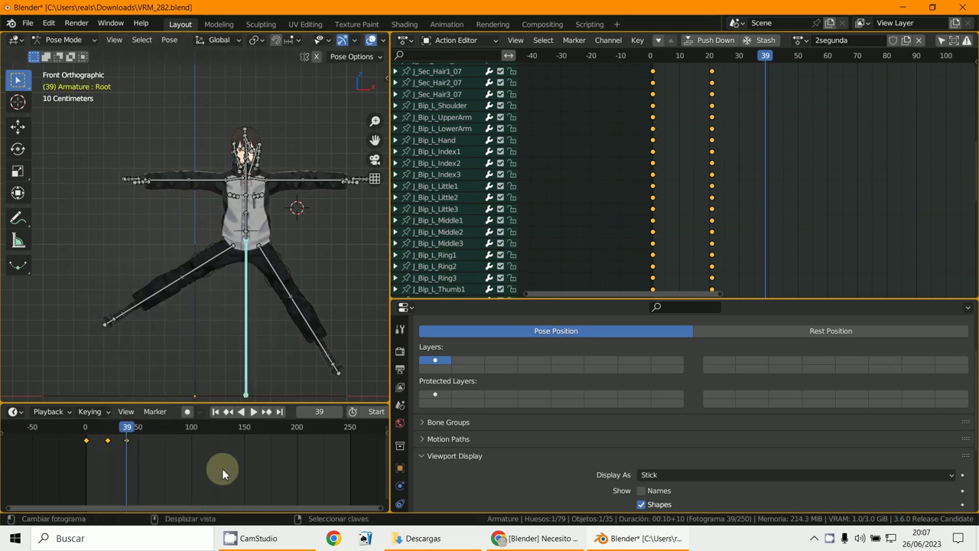
# Go back to frame 0, play the 2segunda animation to check the leg and root movement, and stop playback.
pyautogui.click(84, 475)
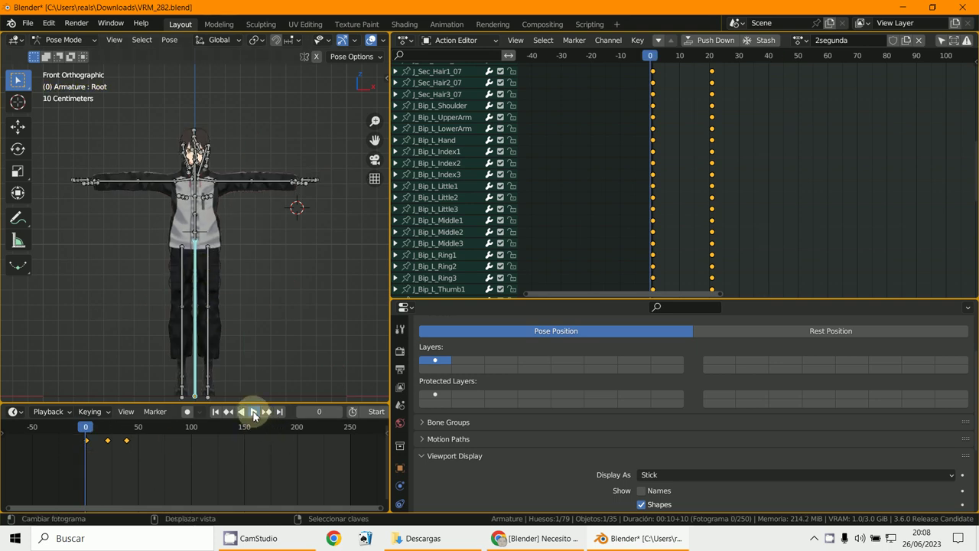
pyautogui.click(254, 416)
pyautogui.scroll(2, 228, 303)
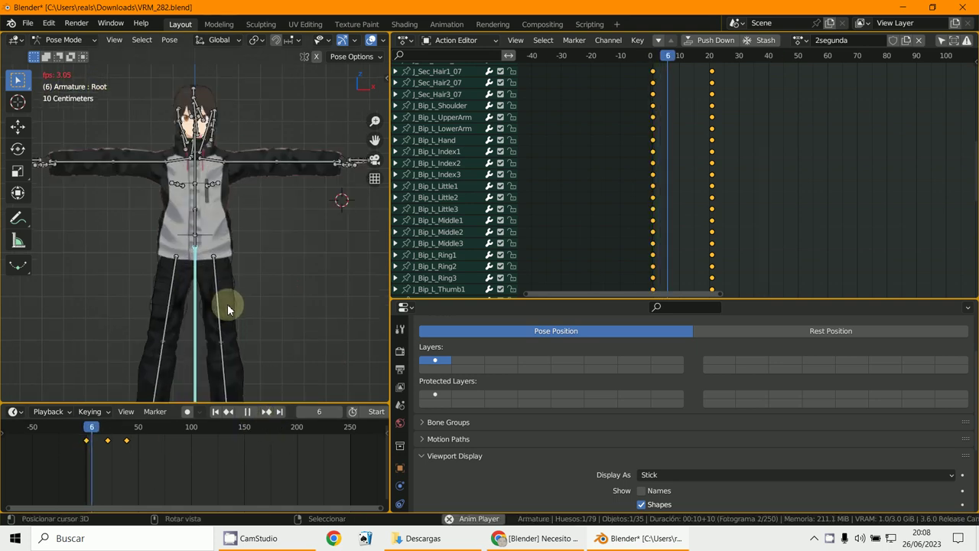
pyautogui.scroll(-2, 227, 304)
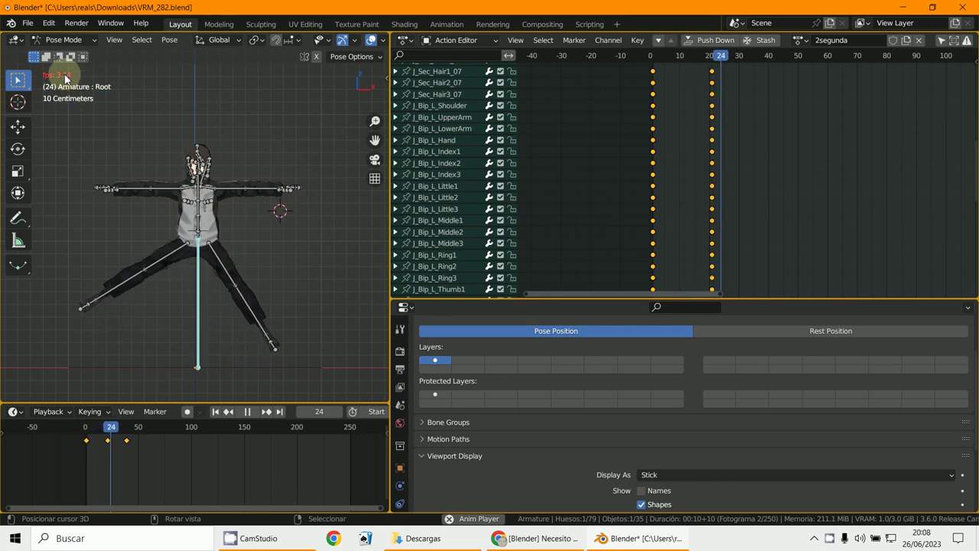
pyautogui.press('Escape')
pyautogui.press('KP_1')
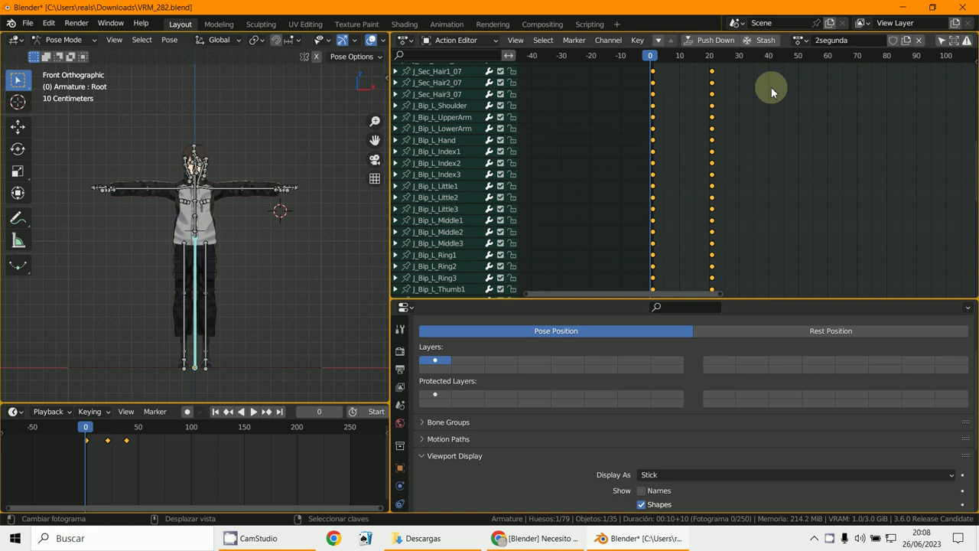
# Switch the armature's action to 1primera, play its animation from frame 0 and stop playback.
pyautogui.click(803, 40)
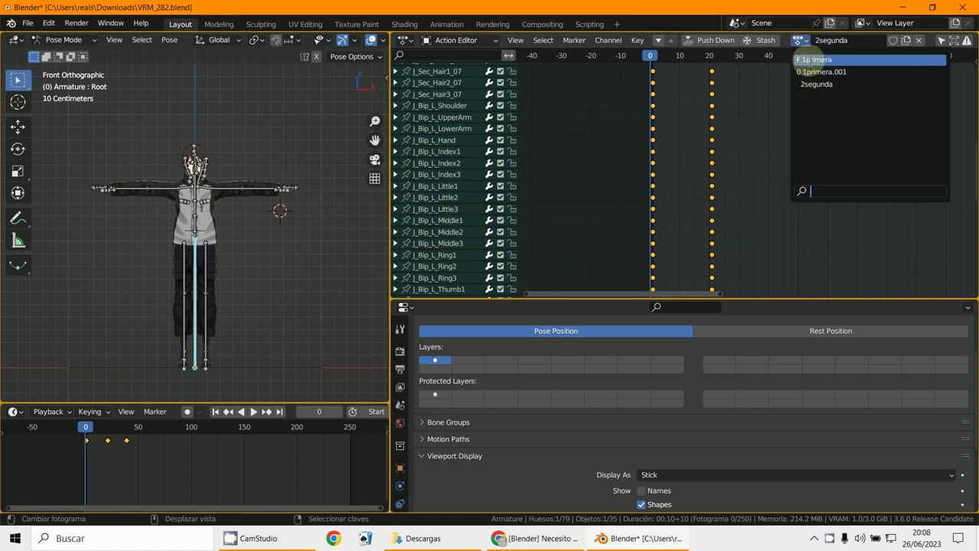
pyautogui.click(811, 60)
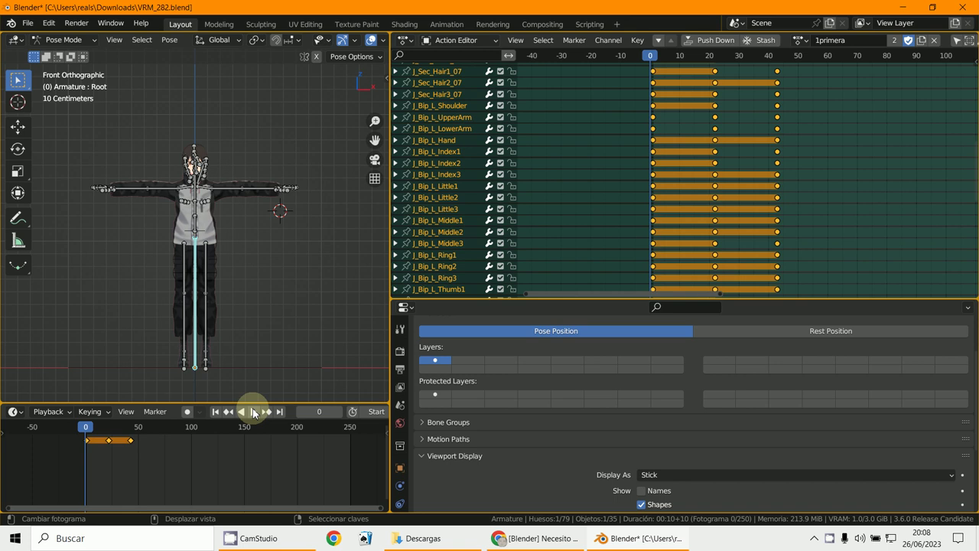
pyautogui.click(254, 412)
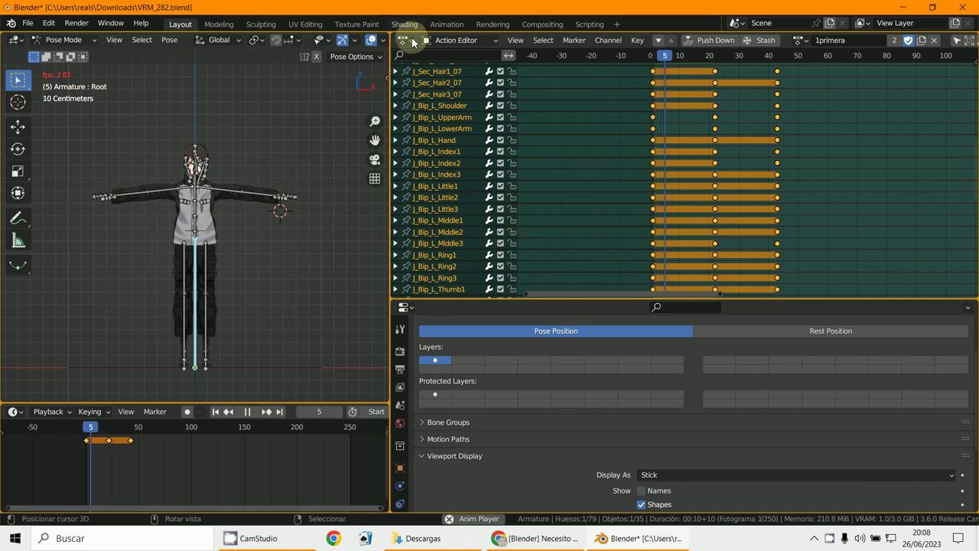
pyautogui.click(410, 40)
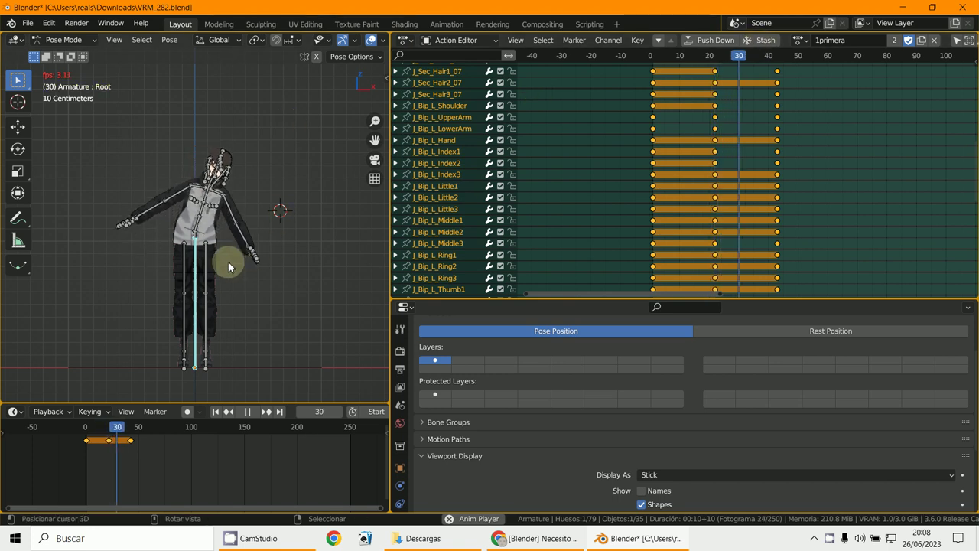
pyautogui.scroll(2, 219, 211)
pyautogui.click(262, 207)
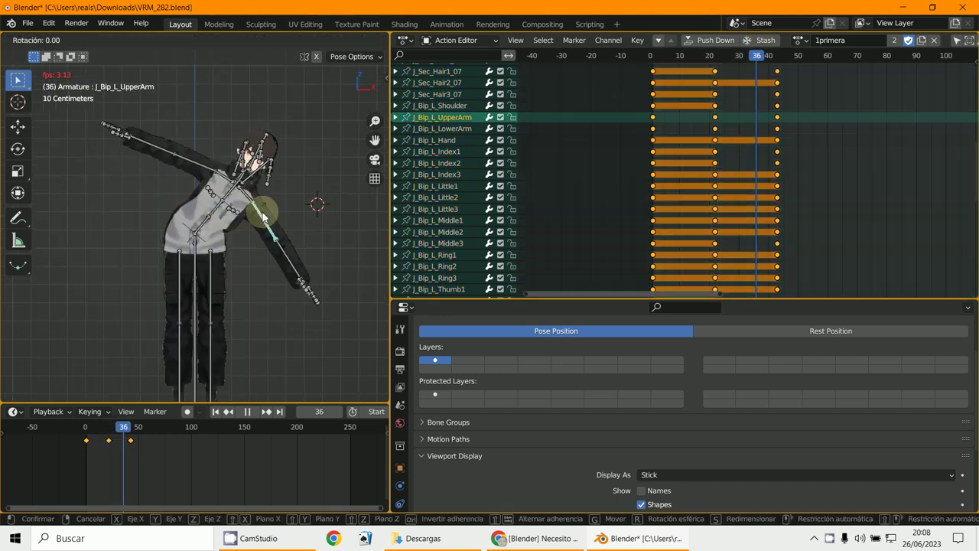
pyautogui.press('Escape')
pyautogui.press('KP_1')
# Widen the 3D viewport and set its shading to Solid.
pyautogui.moveTo(390, 142); pyautogui.dragTo(638, 142)
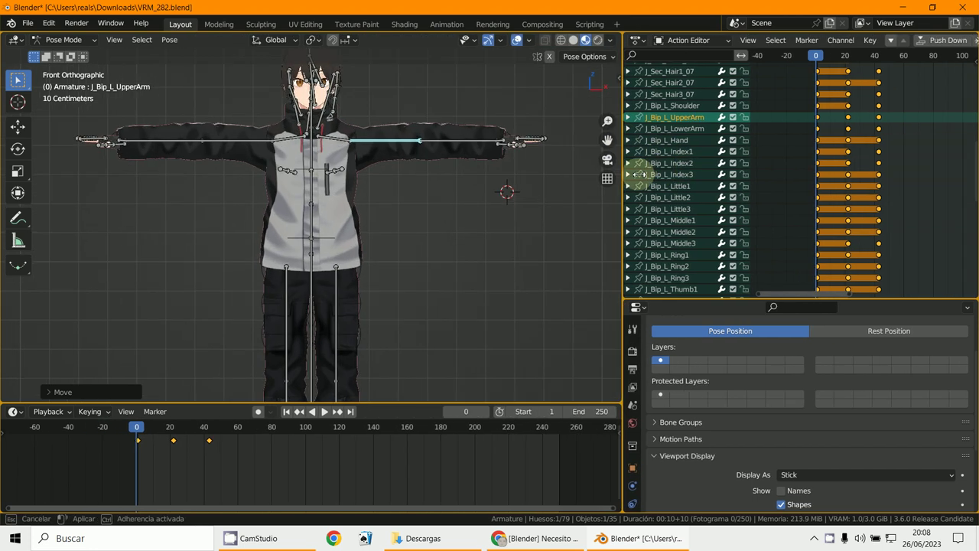
pyautogui.click(589, 41)
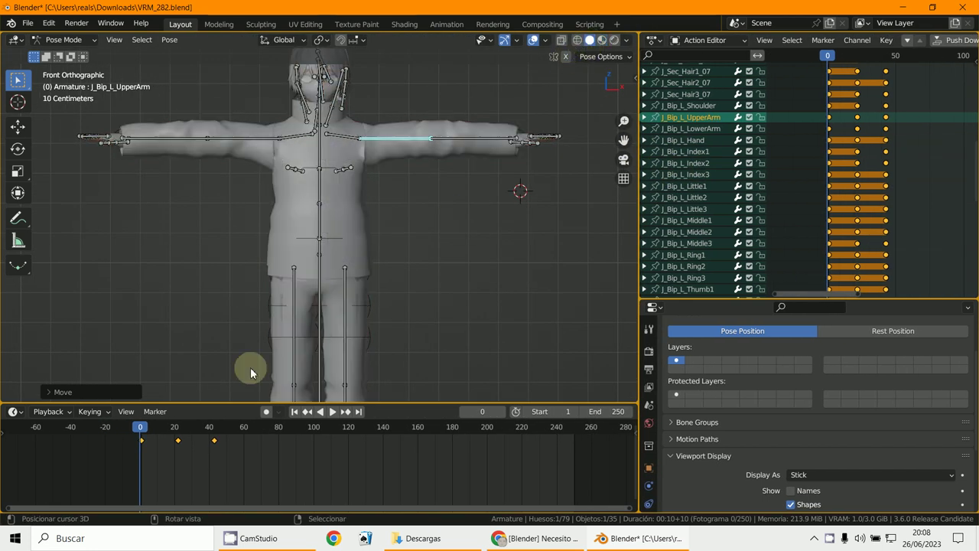
pyautogui.click(17, 414)
pyautogui.click(217, 446)
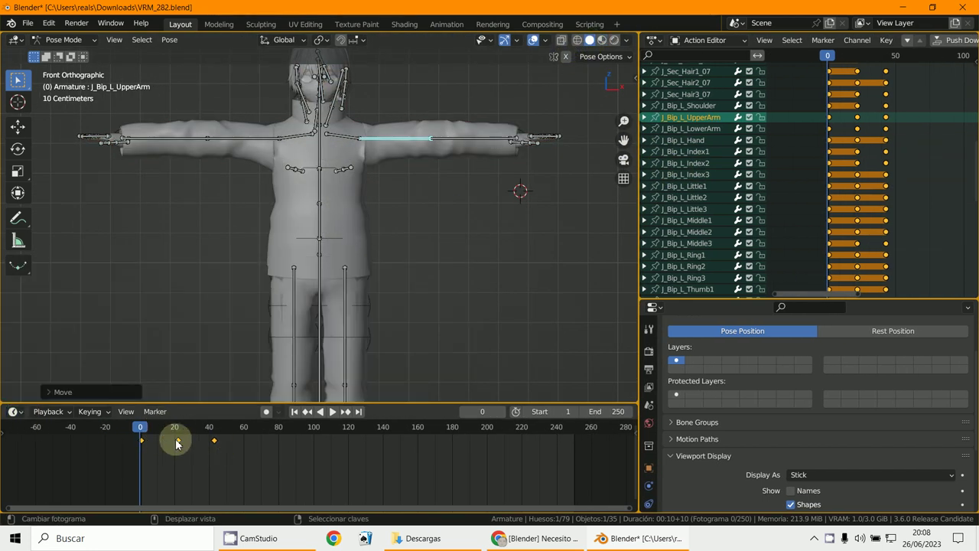
# Switch the animation editor to Dope Sheet mode and back to Action Editor mode.
pyautogui.click(654, 41)
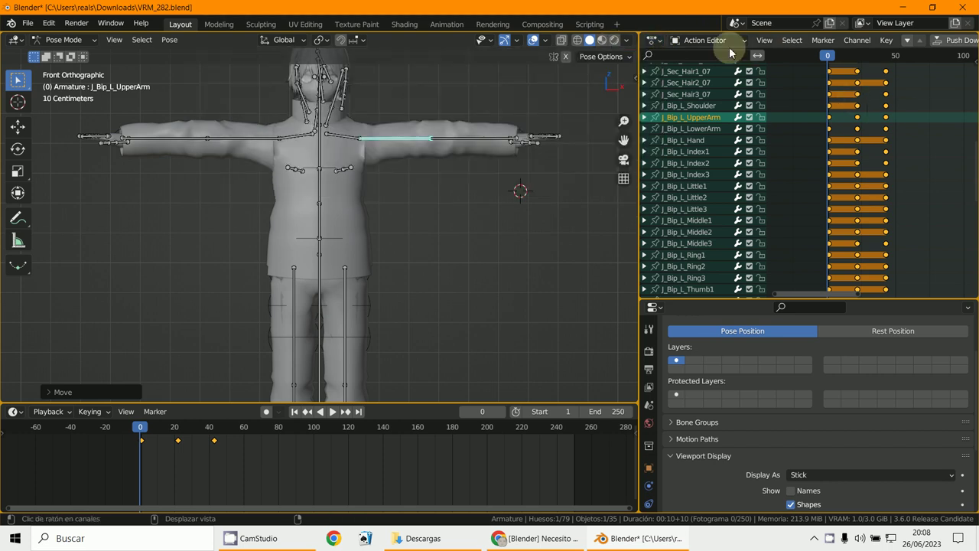
pyautogui.click(708, 40)
pyautogui.click(706, 51)
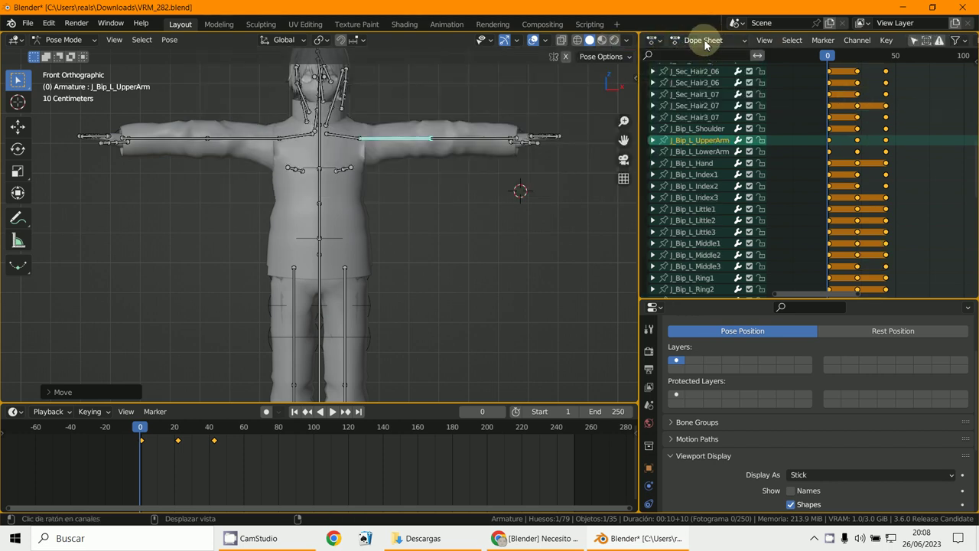
pyautogui.click(708, 39)
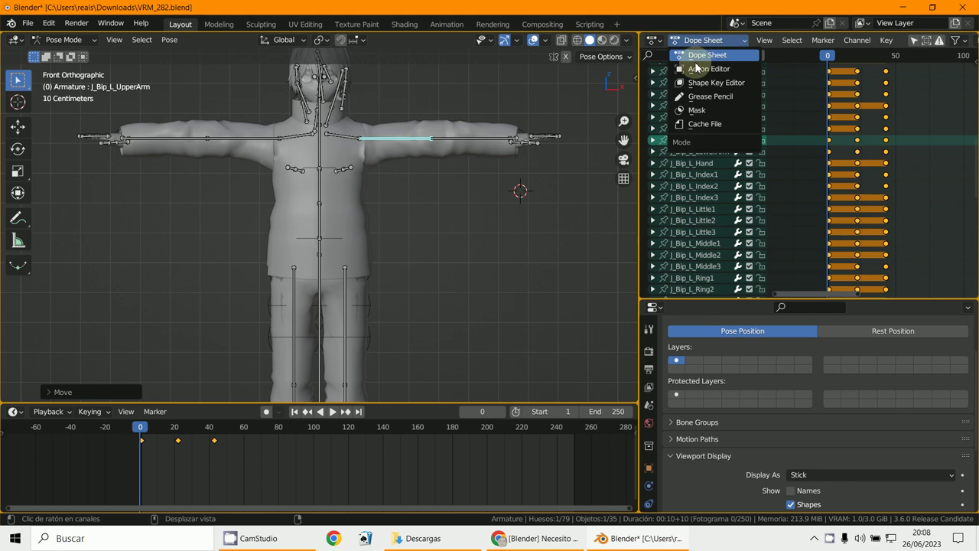
pyautogui.click(705, 68)
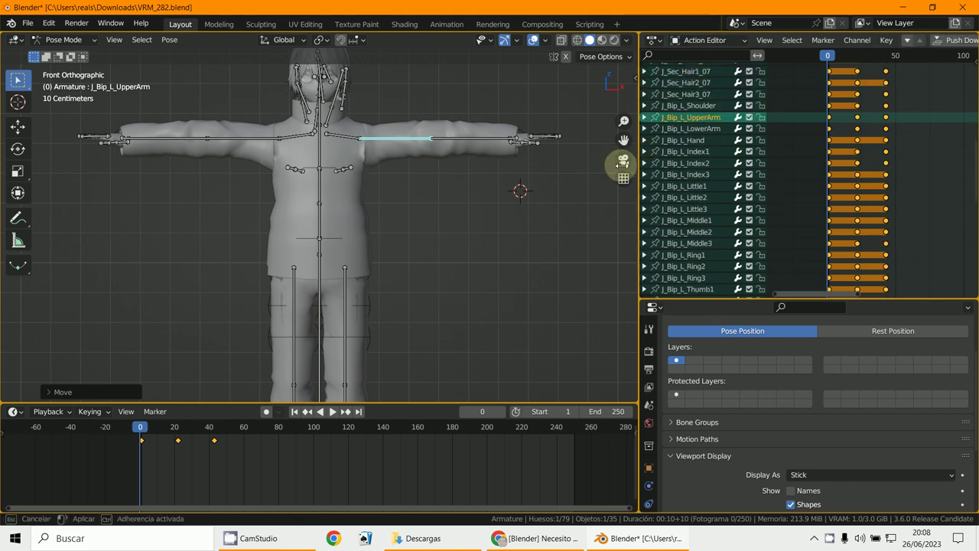
# Narrow the 3D viewport to reveal the action selector, switch to 2segunda and play it up to frame 14.
pyautogui.moveTo(641, 167); pyautogui.dragTo(433, 193)
pyautogui.click(847, 40)
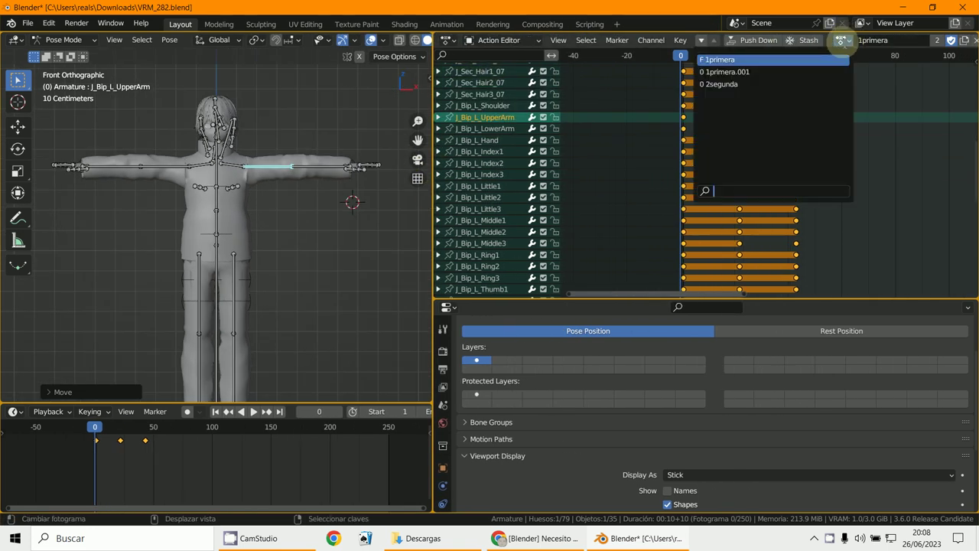
pyautogui.click(790, 84)
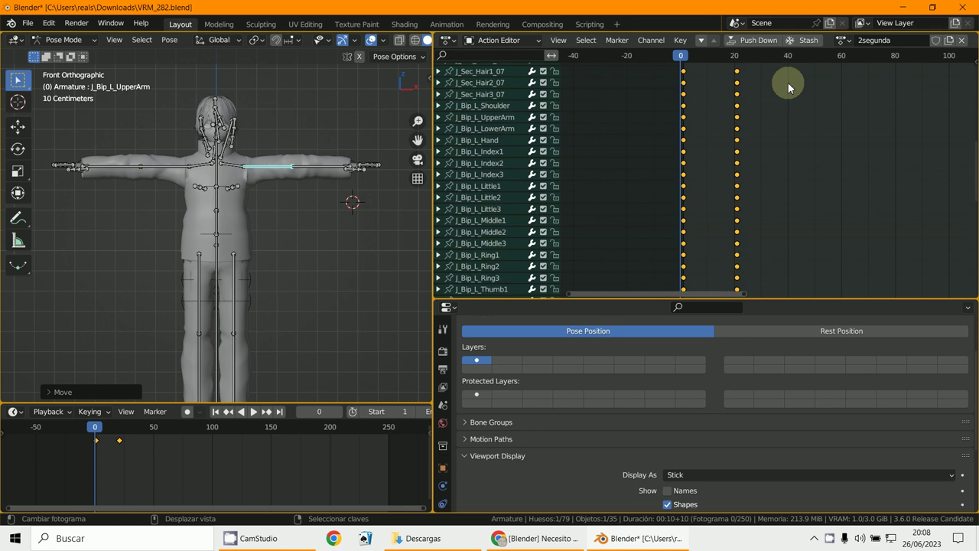
pyautogui.press('space')
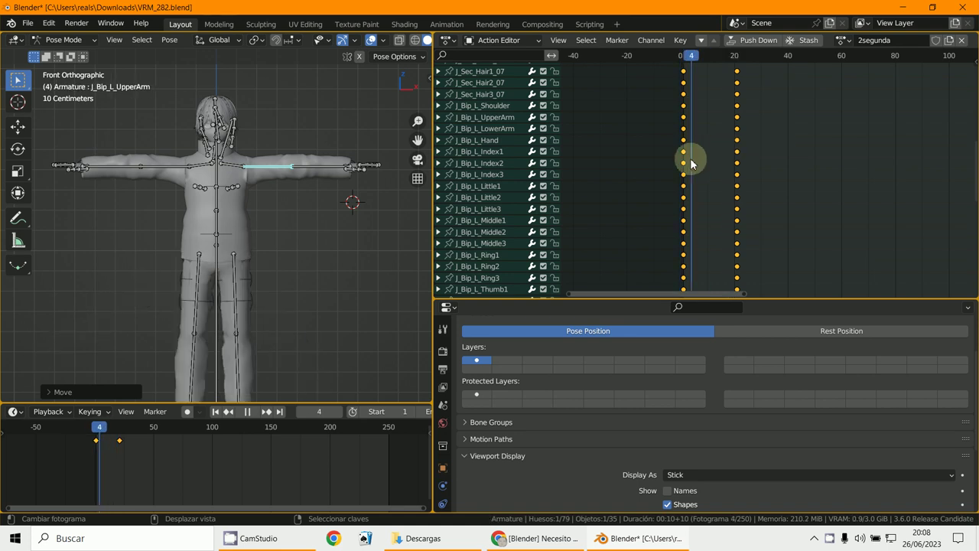
pyautogui.press('space')
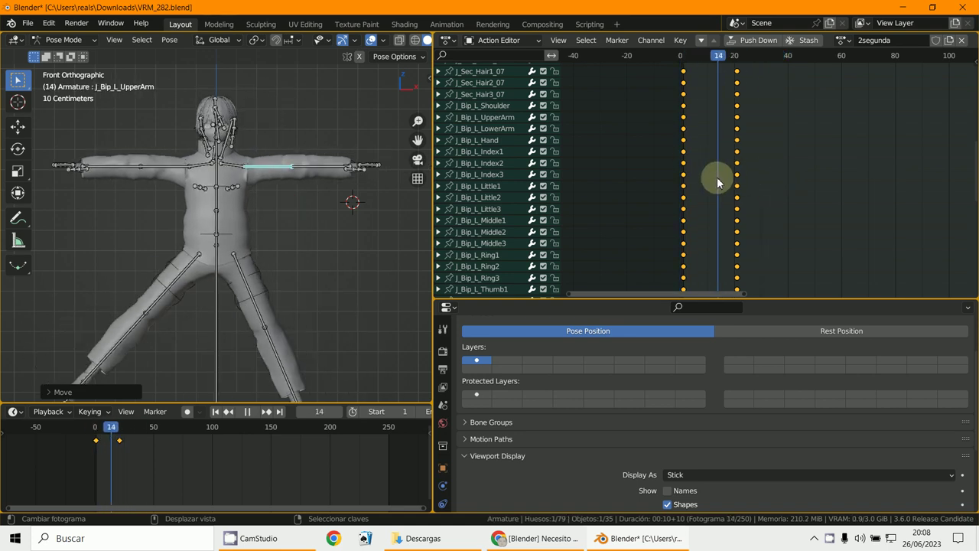
pyautogui.click(282, 539)
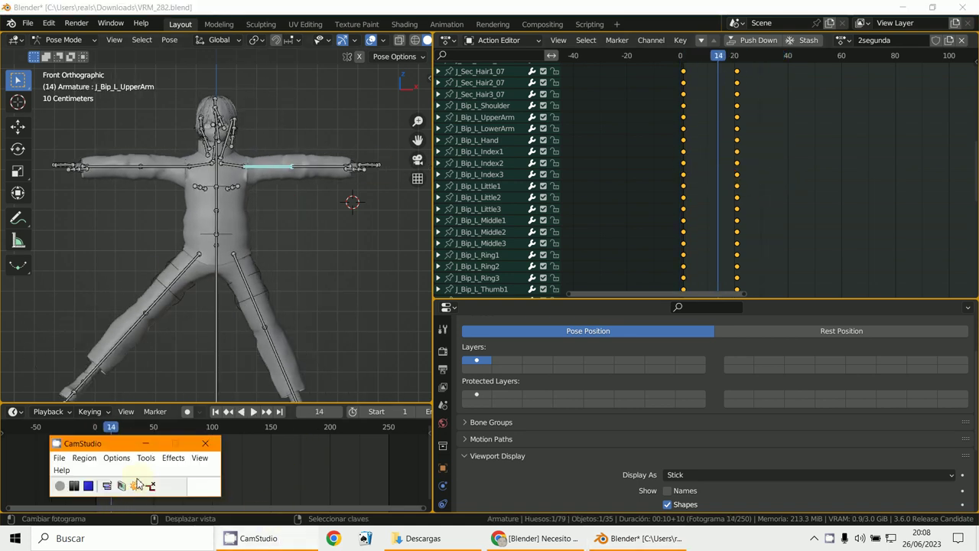